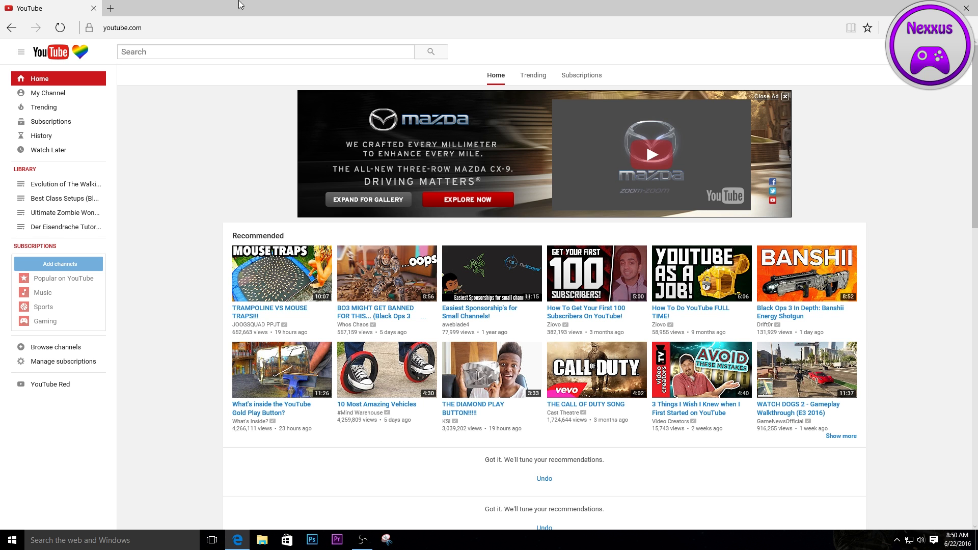
- Open adobe.com in a new browser tab and go to the Photoshop product page
left_click(110, 8)
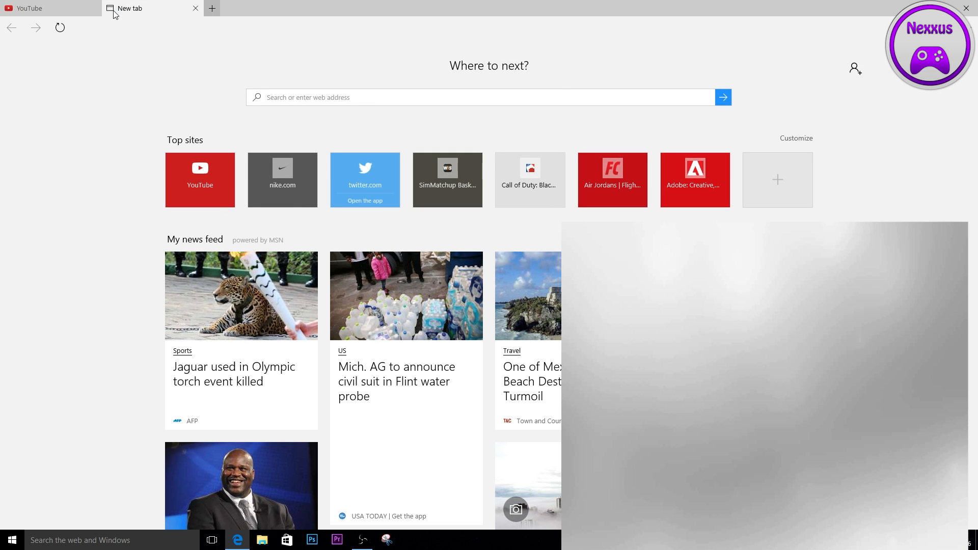
type("adobe.com/")
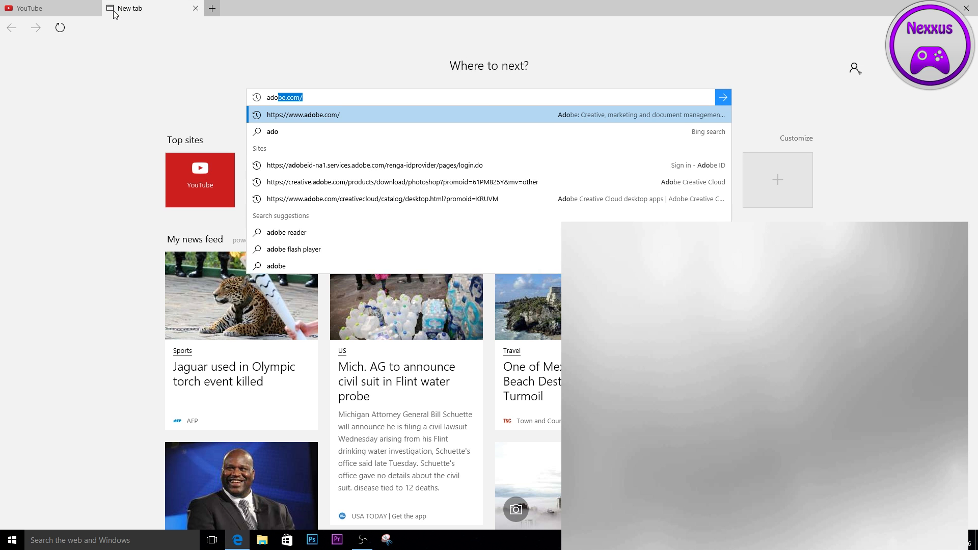
key("Return")
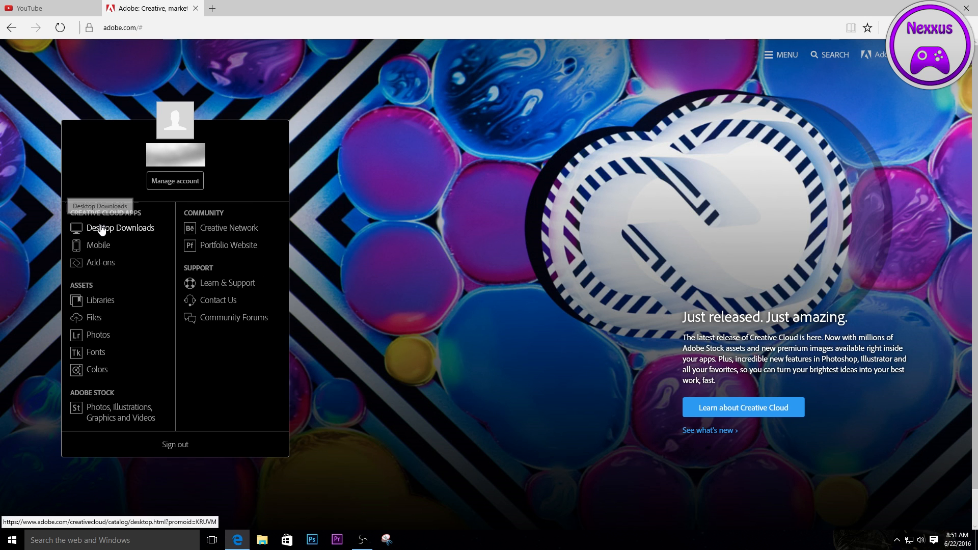
left_click(785, 54)
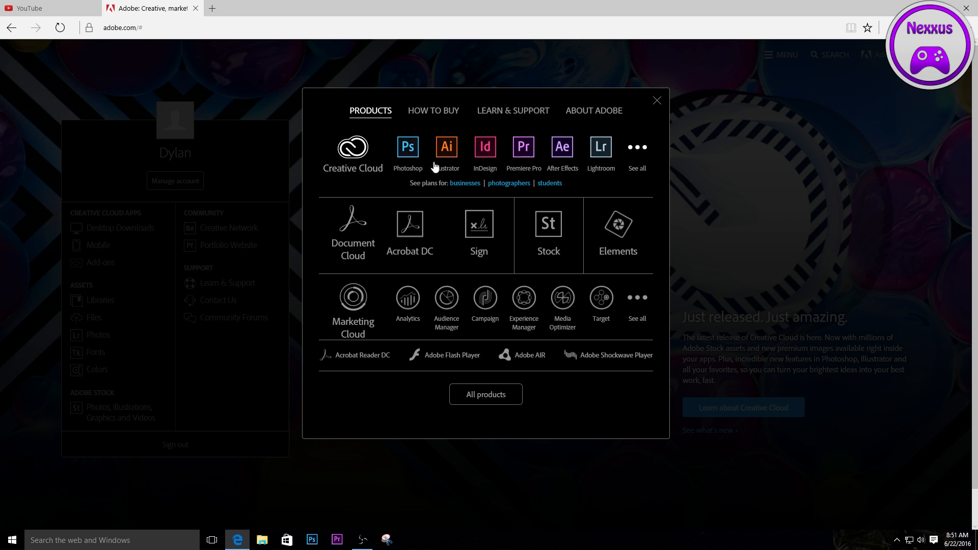
left_click(411, 158)
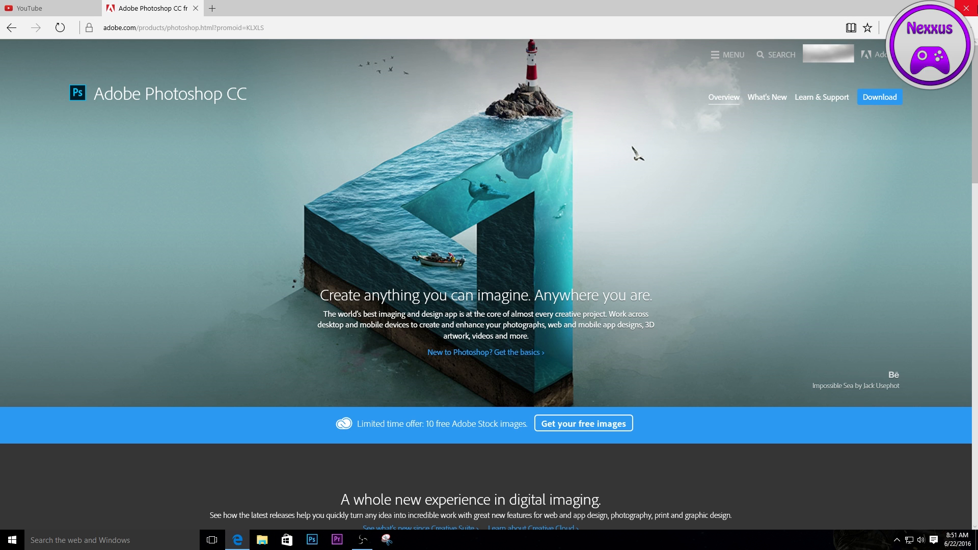
- Close all browser tabs and switch to Photoshop
left_click(966, 8)
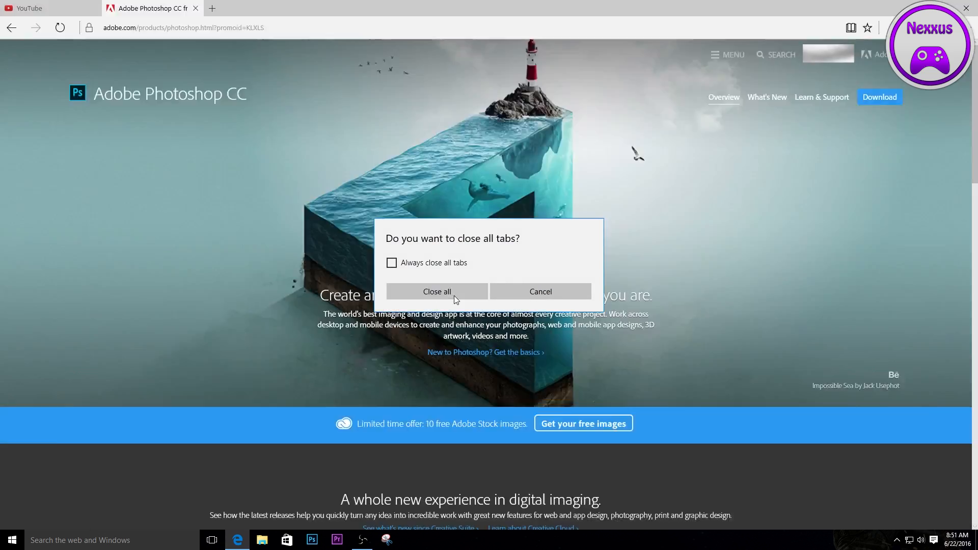
left_click(454, 294)
left_click(318, 544)
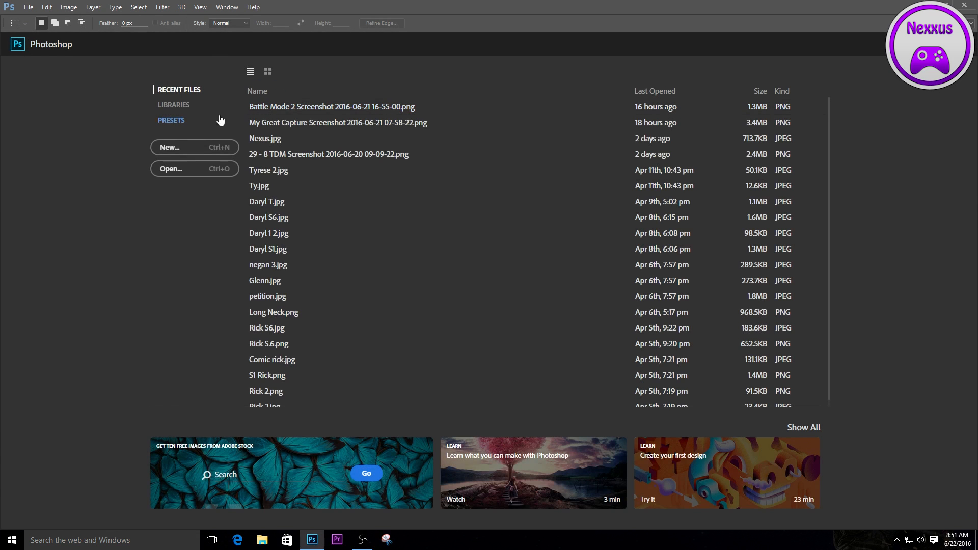
- Create a new document named Sample with the Thumbnail type, 1280 × 720 pixels at 72 pixels/inch with a transparent background
left_click(170, 147)
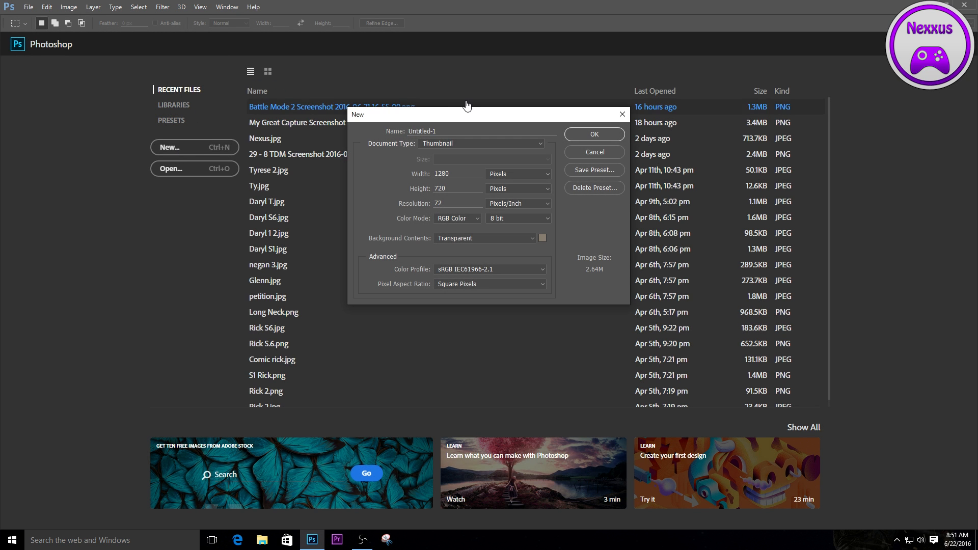
type("Sample")
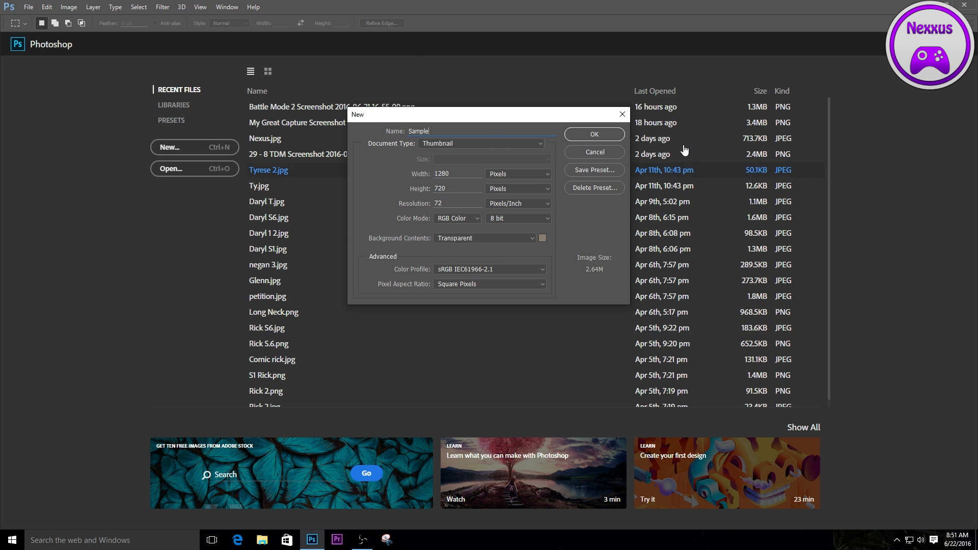
right_click(481, 203)
left_click(380, 188)
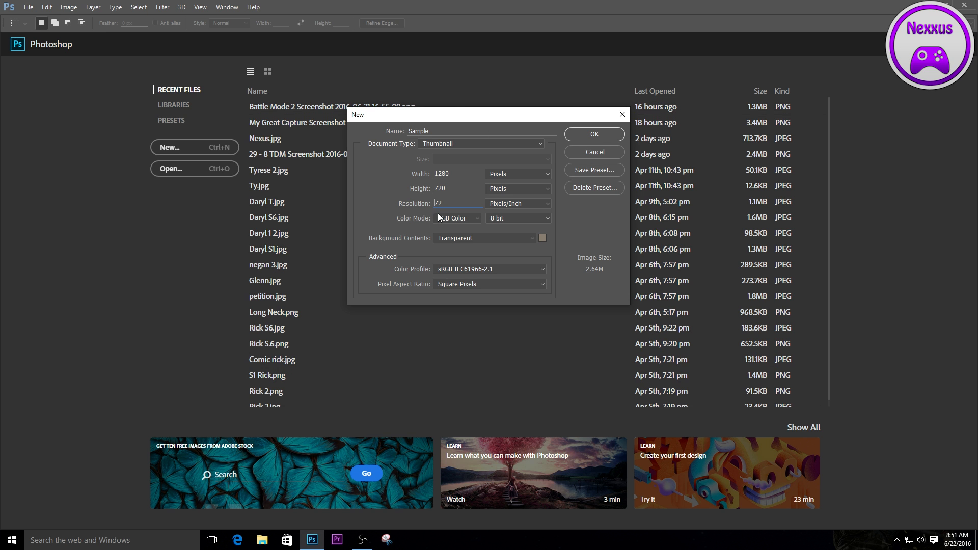
left_click(598, 133)
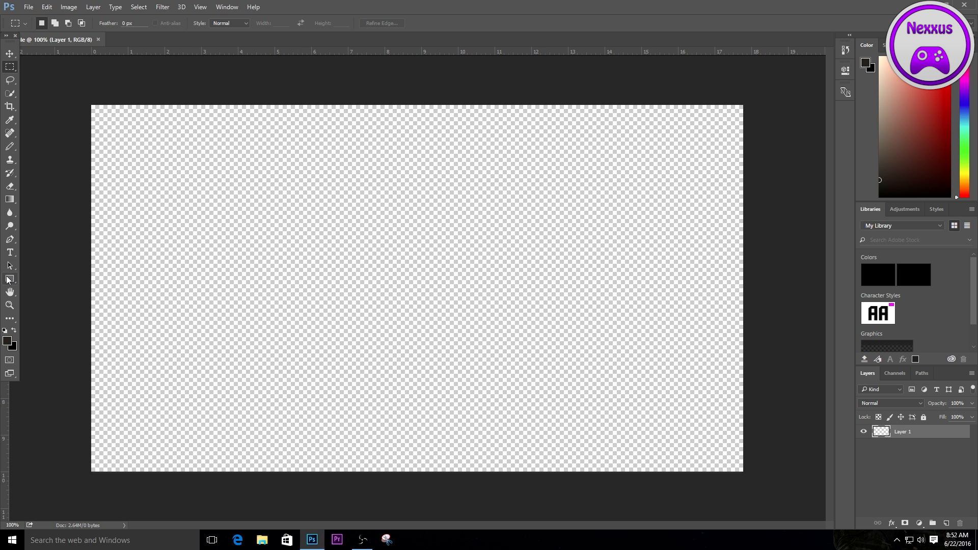
- Place a vertical guide at the canvas centre and fill the layer with a purple gradient running from dark at the bottom to bright at the top
left_click(8, 201)
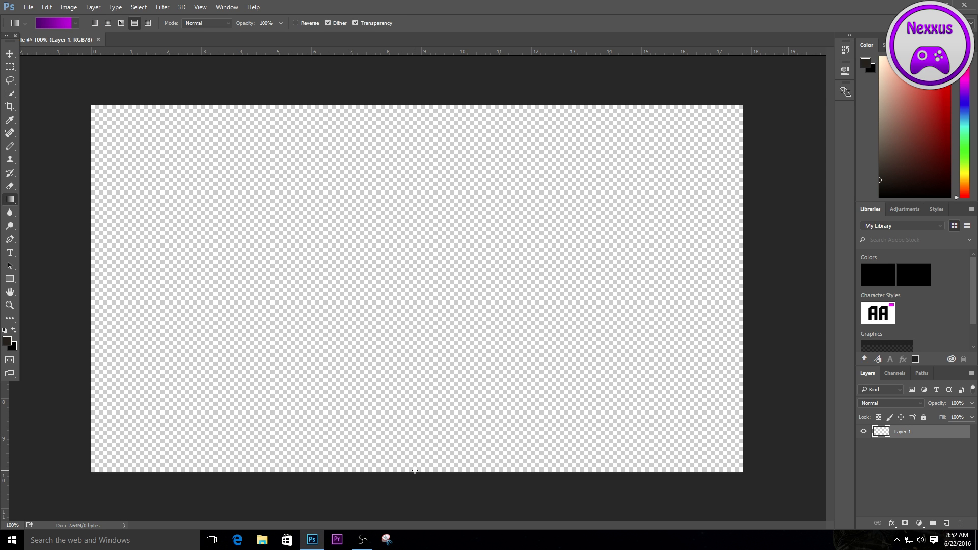
right_click(458, 75)
left_click(2, 420)
left_click_drag(3, 420, 417, 430)
right_click(417, 430)
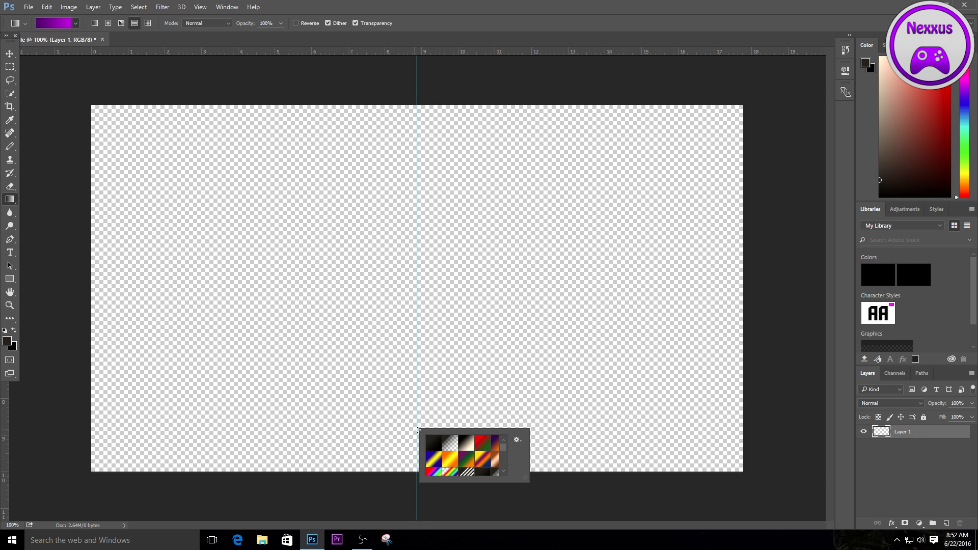
left_click(2, 423)
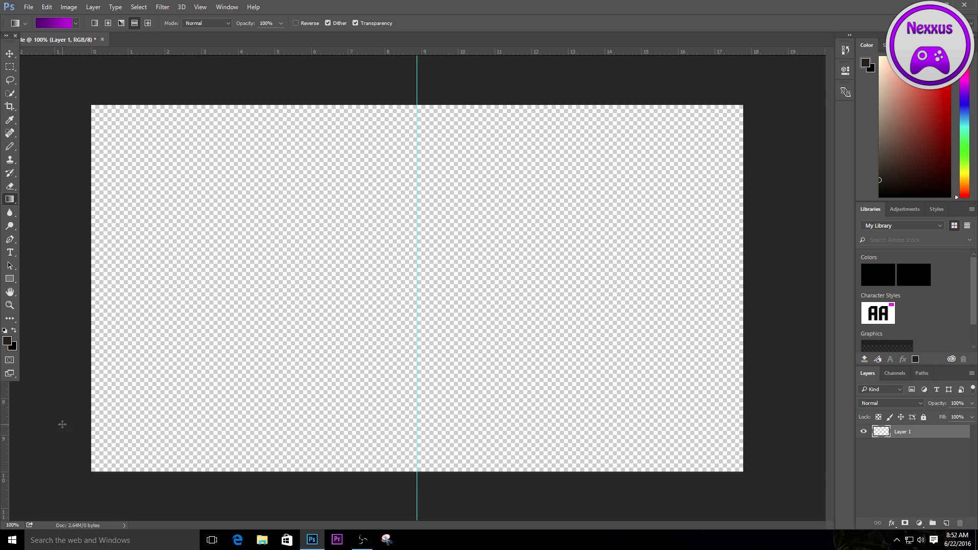
left_click_drag(3, 414, 421, 429)
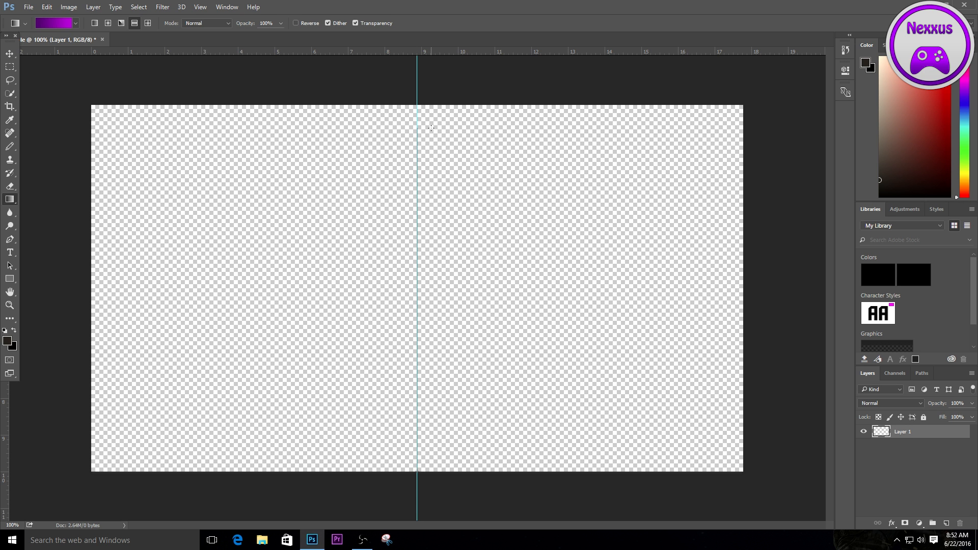
left_click_drag(426, 105, 425, 106)
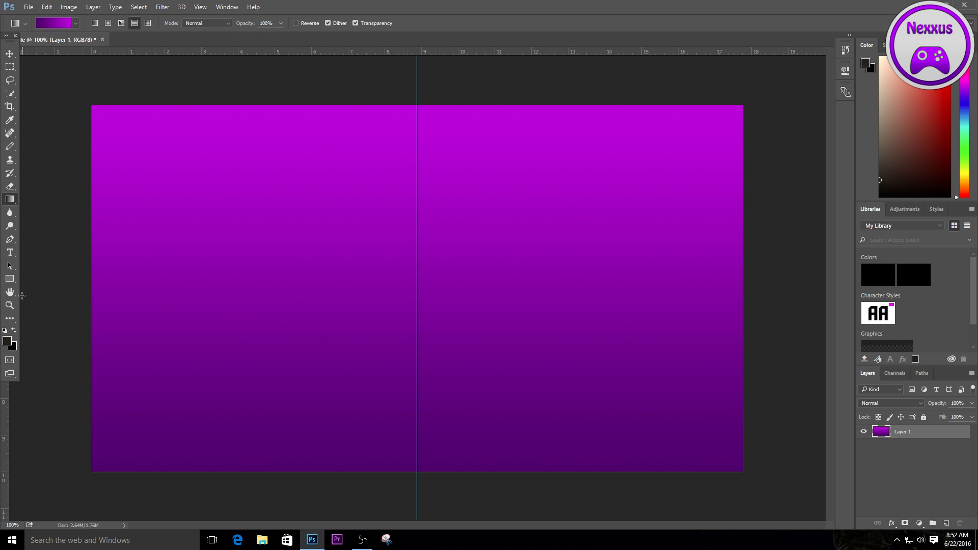
- Draw a cream rectangle about 399 × 222 px in the upper-left area of the canvas with the Rectangle tool
left_click(12, 280)
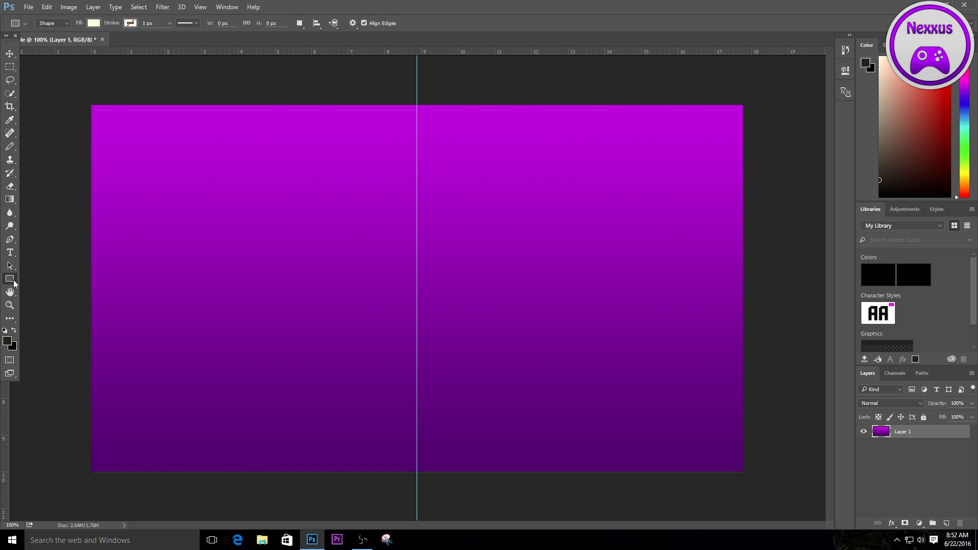
right_click(15, 283)
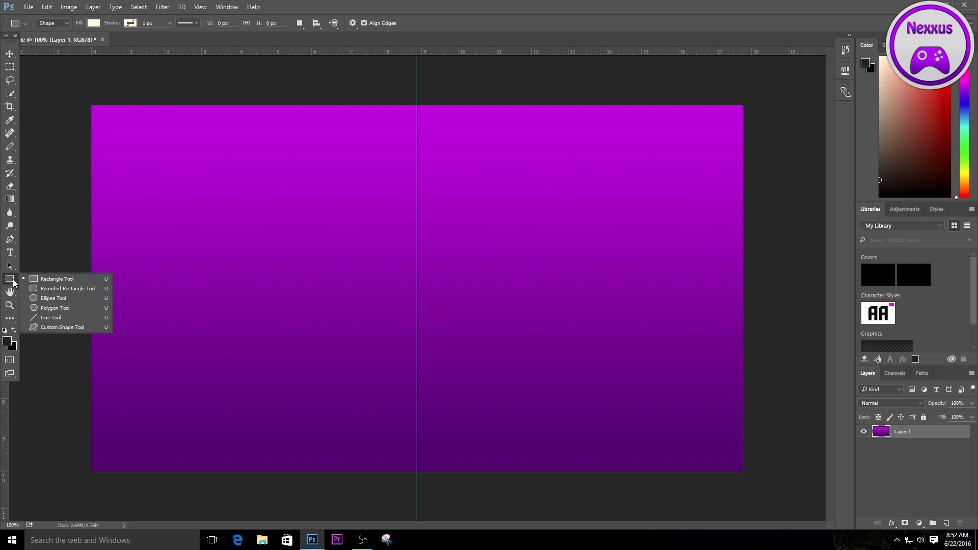
left_click(14, 283)
left_click_drag(134, 152, 337, 265)
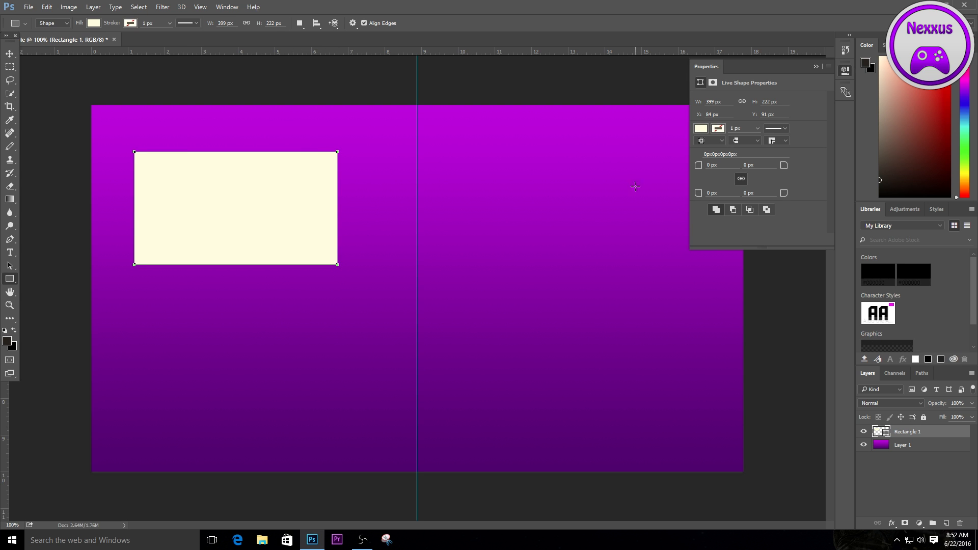
left_click(815, 66)
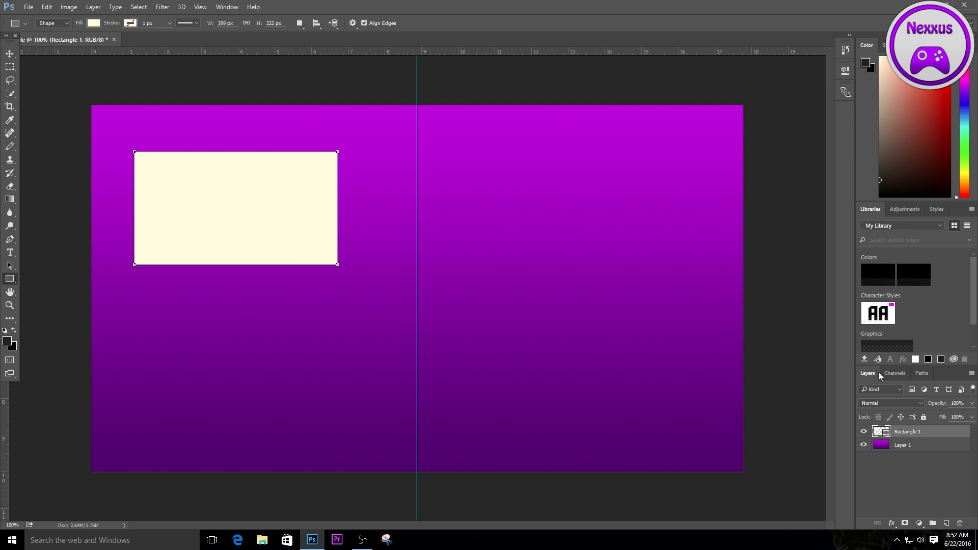
- Add a drop shadow to the rectangle layer and lower the layer's opacity to 97% in its blending options
right_click(909, 433)
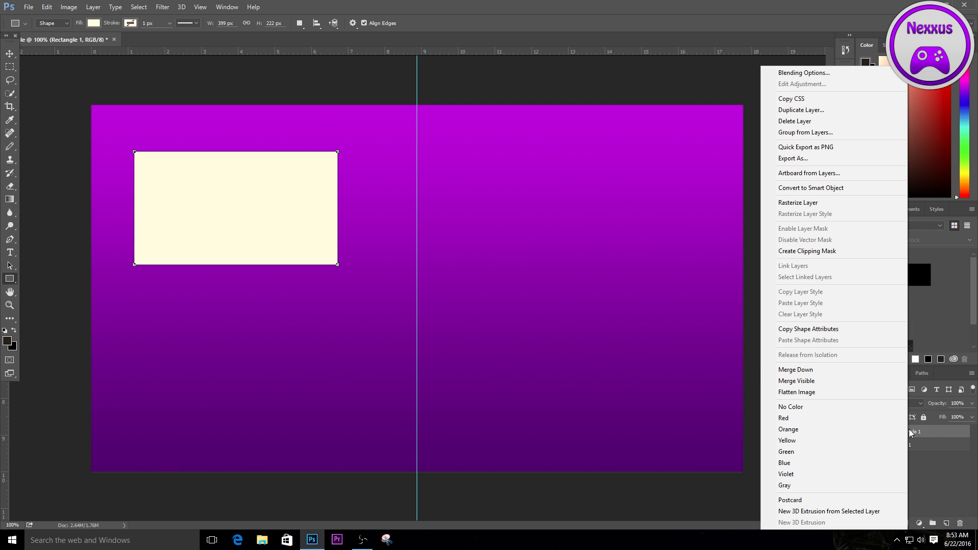
left_click(814, 73)
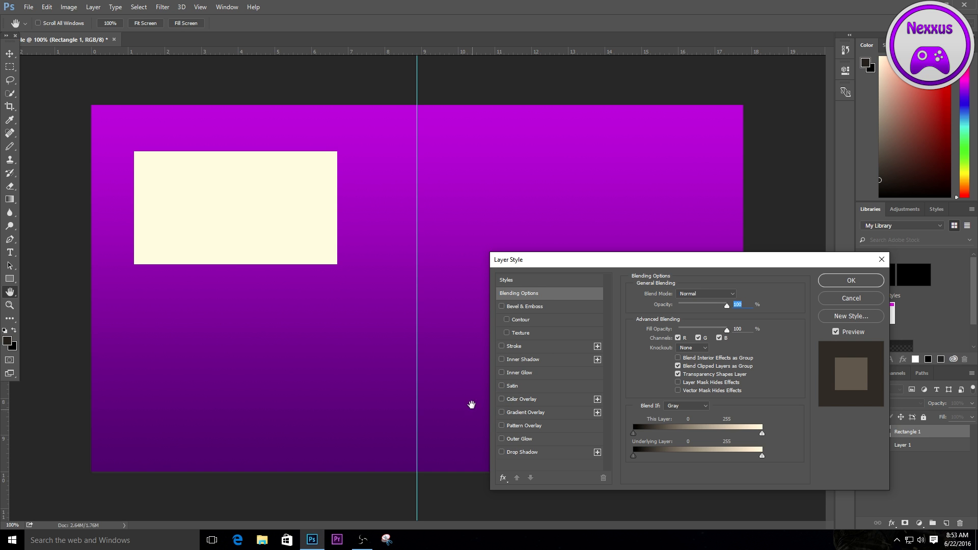
left_click(502, 452)
key("Down")
key("Down")
key("Down")
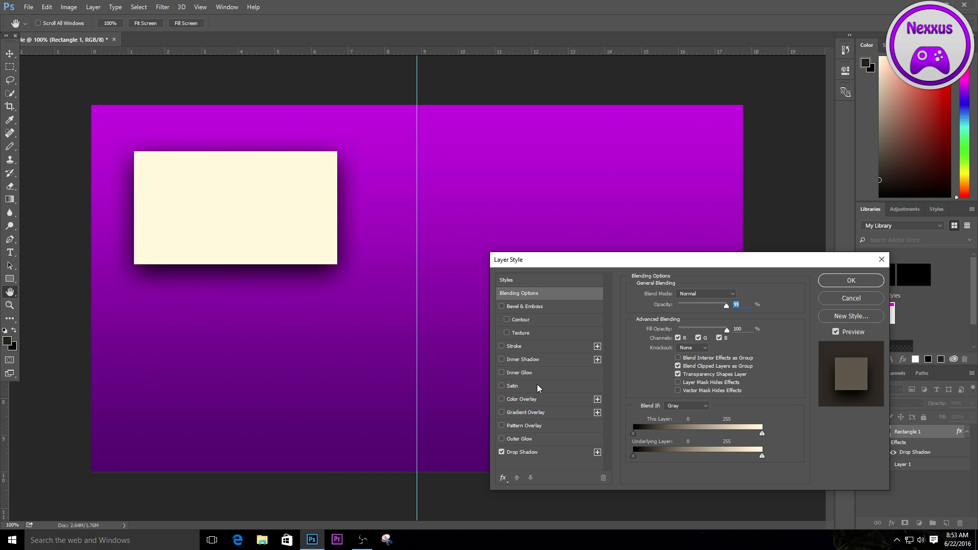
left_click(501, 439)
left_click(501, 439)
left_click(534, 453)
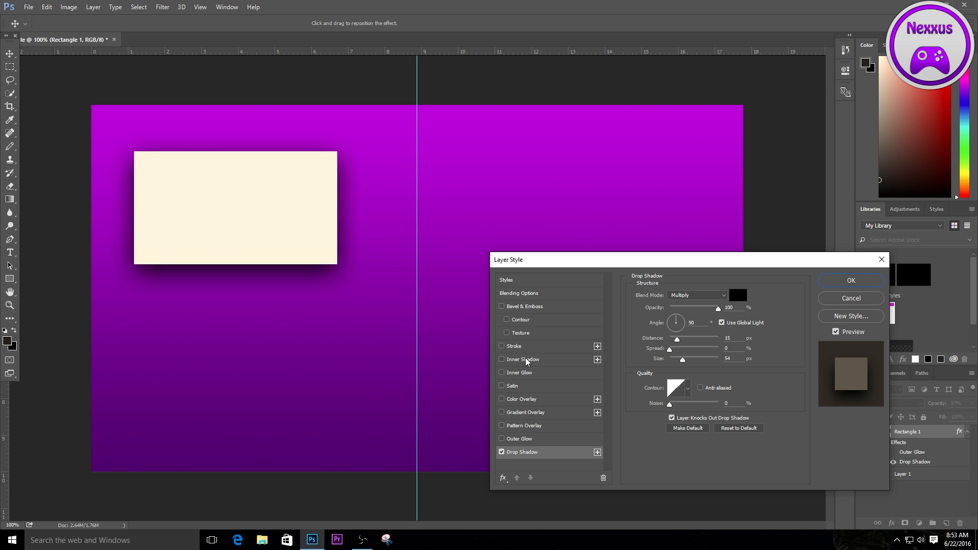
- Add a stroke around the rectangle and apply the layer style
left_click(501, 347)
left_click(502, 347)
left_click(502, 347)
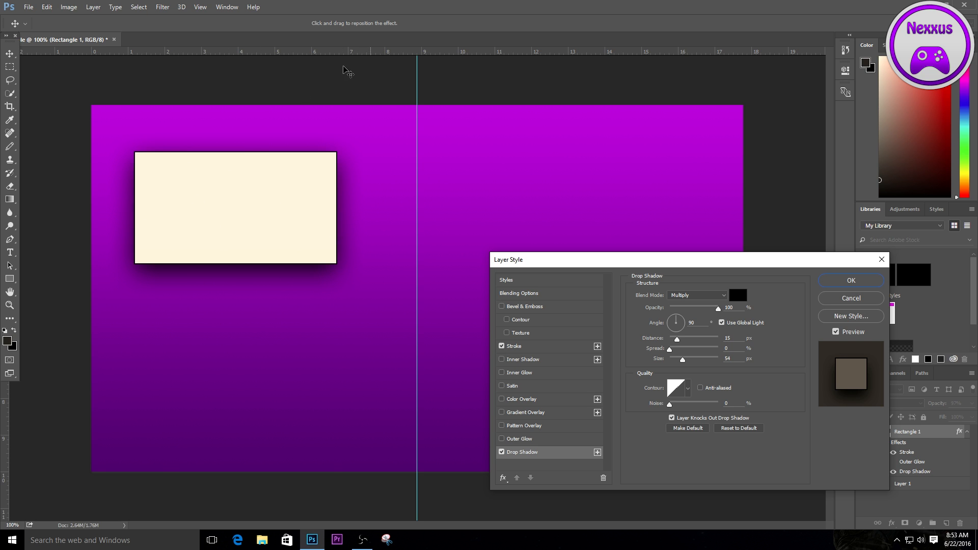
left_click(861, 281)
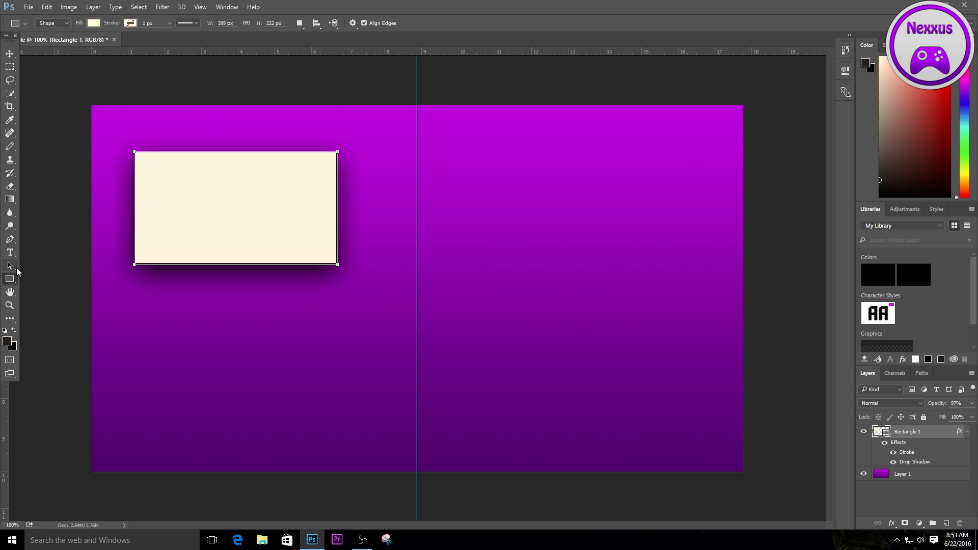
- Add the text "Previous" in Earth Orbiter Regular at 100 pt and move it just below the rectangle
left_click(17, 268)
left_click(11, 255)
left_click(16, 249)
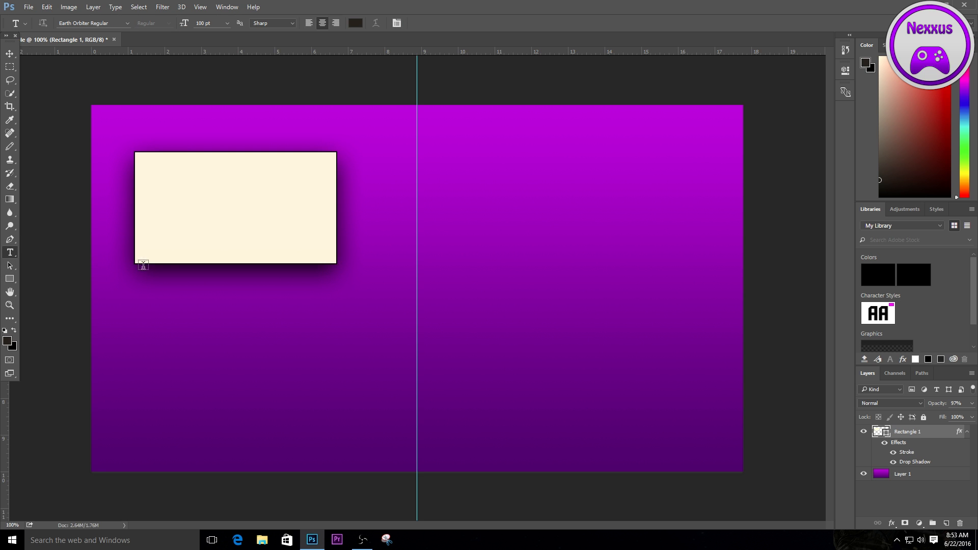
left_click(169, 302)
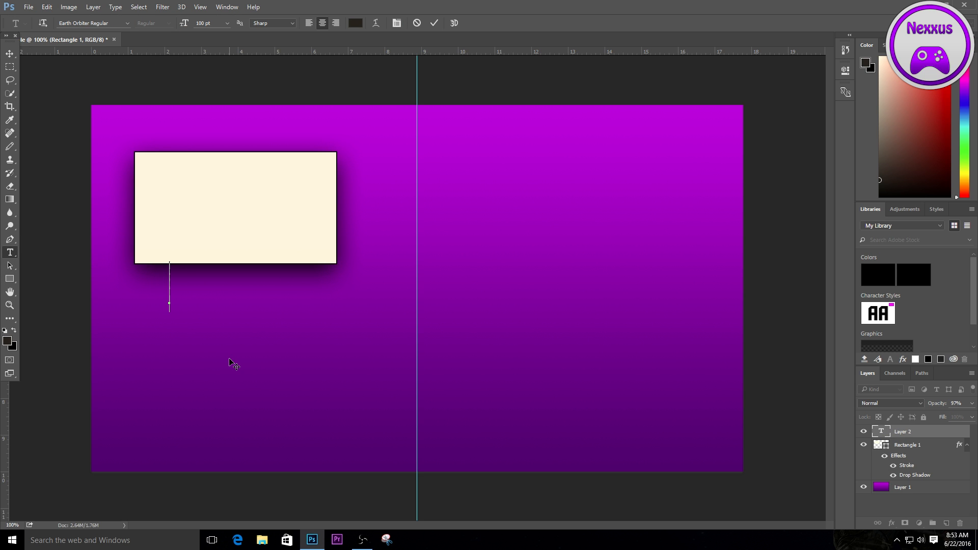
type("PREV")
type("IOUS")
left_click(10, 53)
left_click_drag(229, 304, 308, 309)
- Set the "Previous" text size to 75 pt and centre the word beneath the rectangle
left_click(10, 252)
left_click(303, 297)
left_click_drag(374, 291, 112, 305)
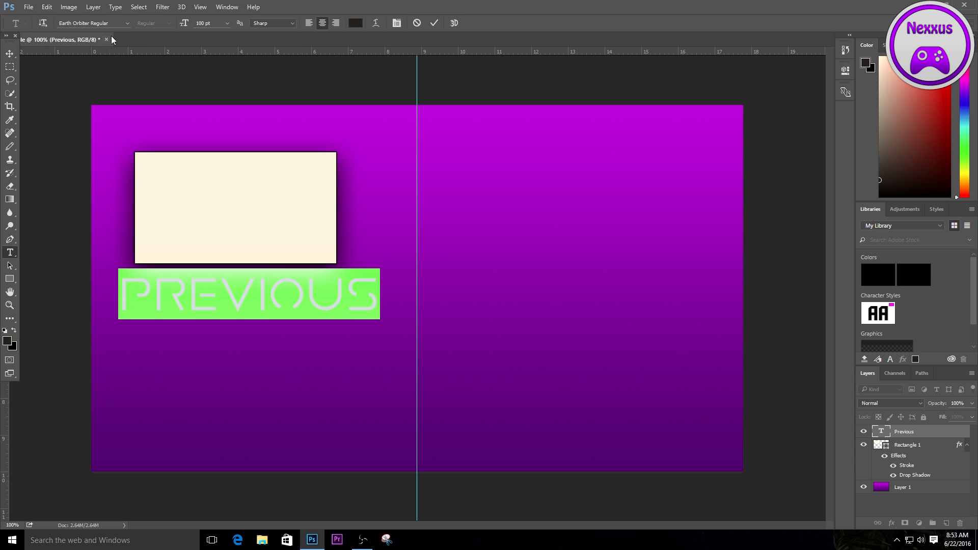
left_click_drag(220, 23, 170, 27)
type("75")
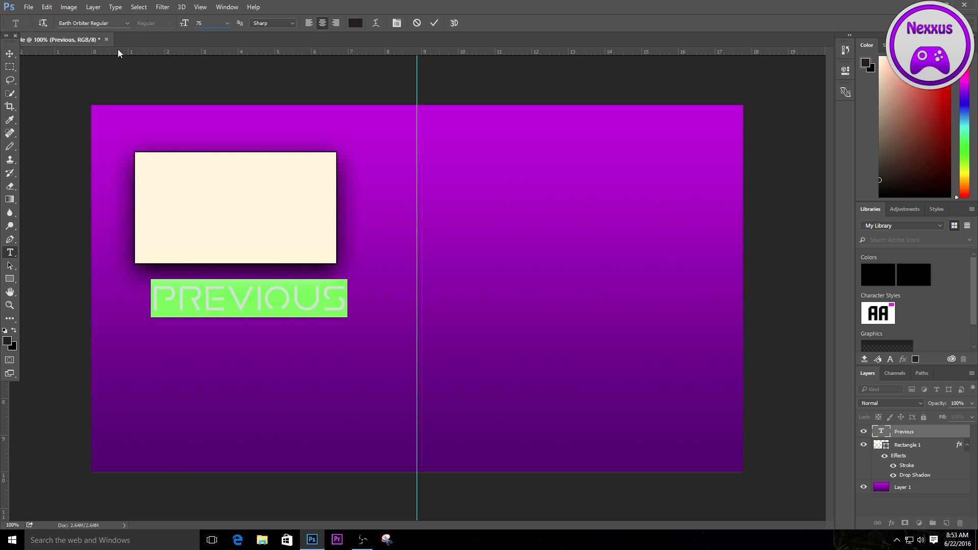
left_click(10, 53)
mouse_move(279, 298)
left_mouse_down()
mouse_move(256, 296)
mouse_move(262, 289)
left_mouse_up()
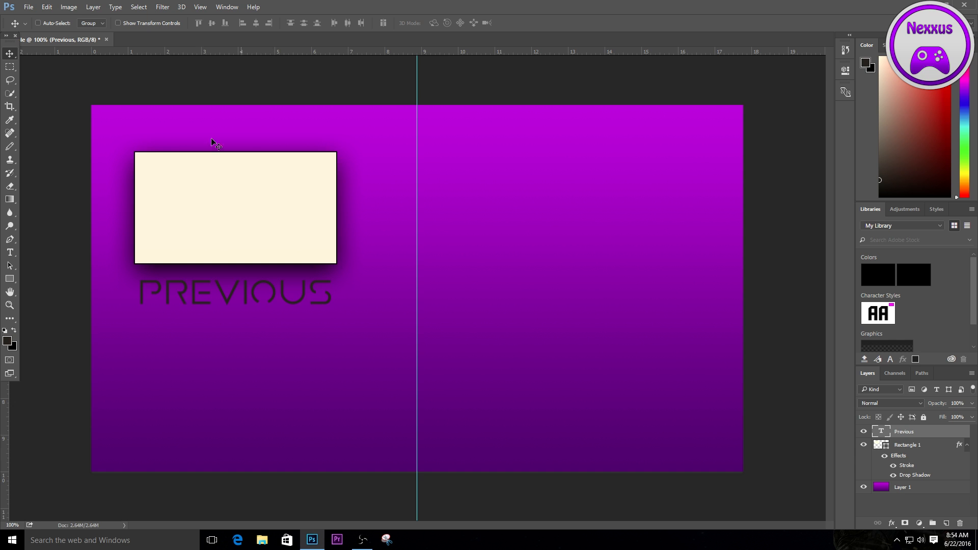
- Set the colour of the whole "Previous" text to white, ffffff
left_click(9, 252)
left_click(276, 294)
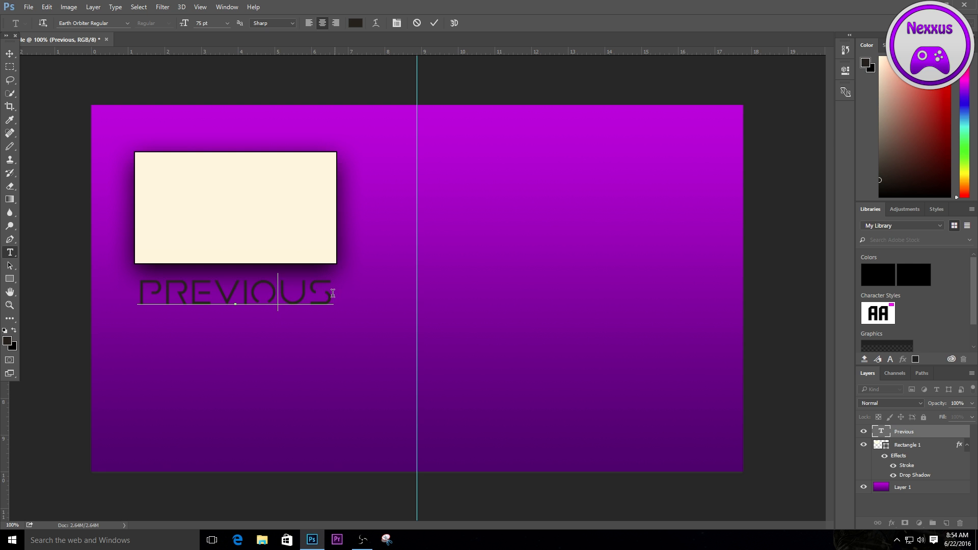
key("ctrl+a")
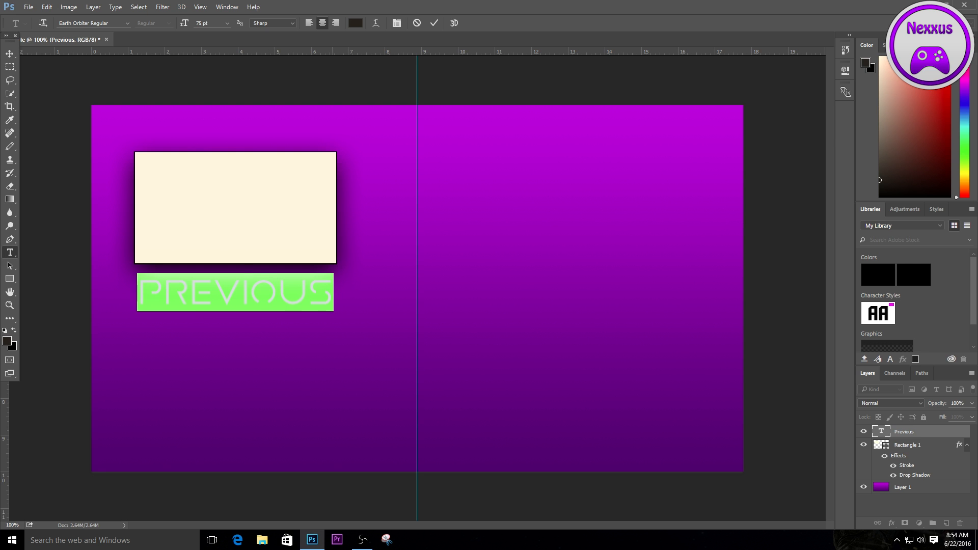
left_click(356, 23)
type("ffffff")
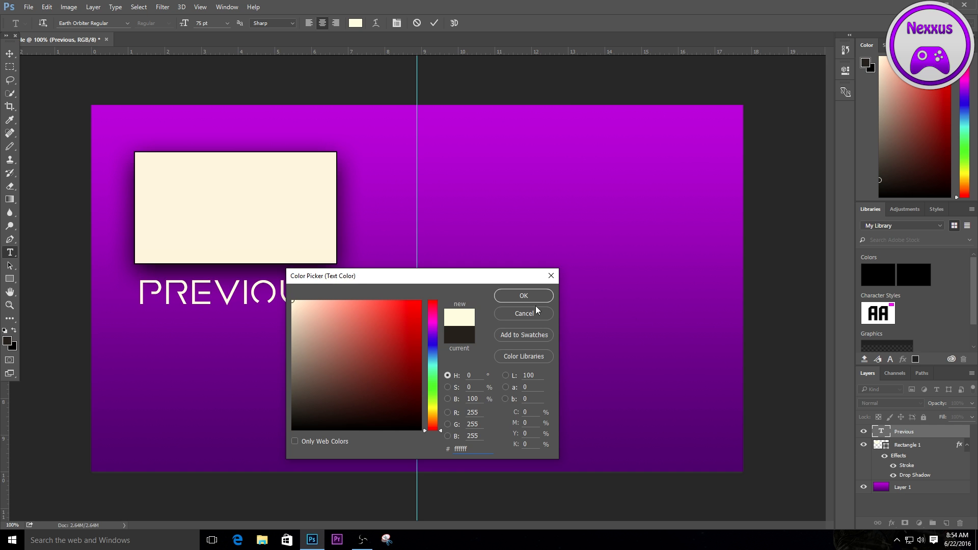
left_click(523, 296)
left_click(351, 304)
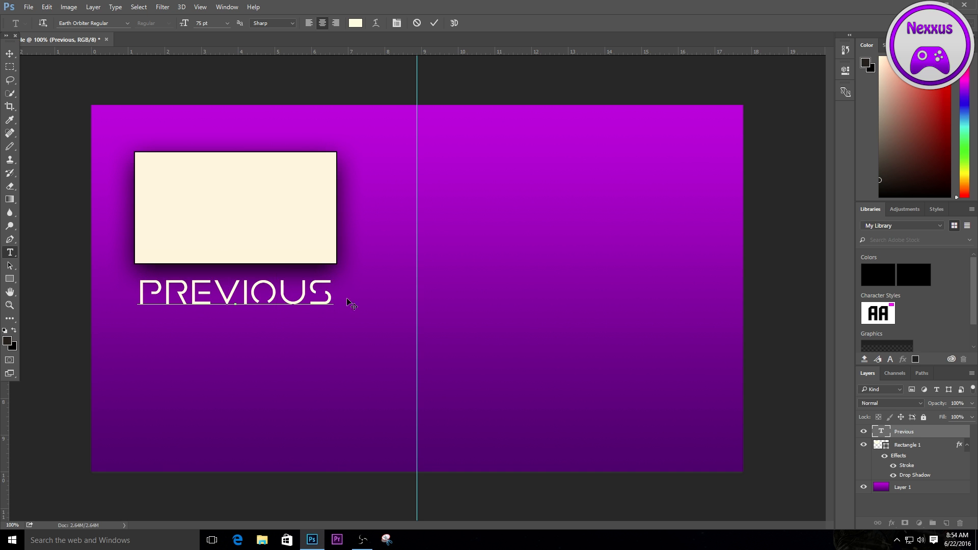
- Add a black inside stroke of 1 px to the "Previous" text layer
left_click(912, 432)
right_click(912, 432)
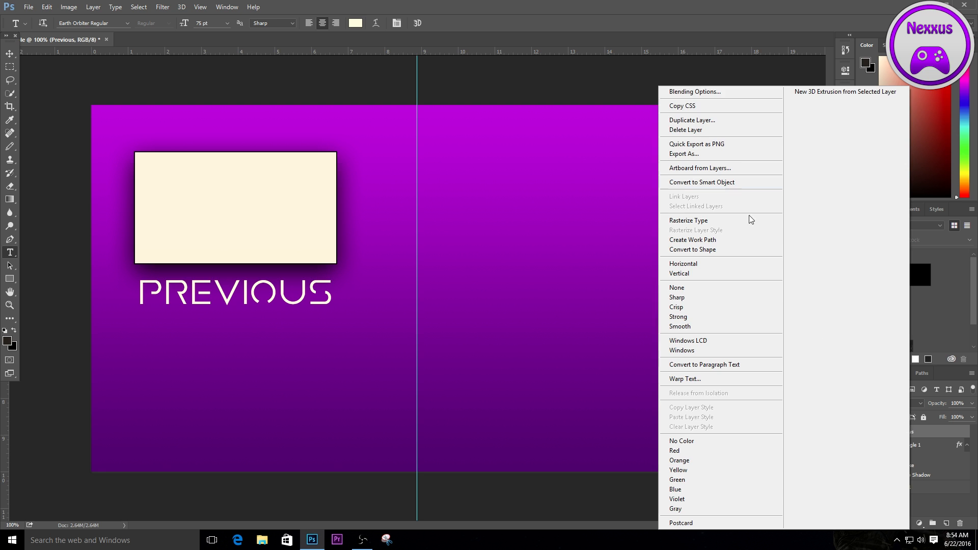
left_click(708, 91)
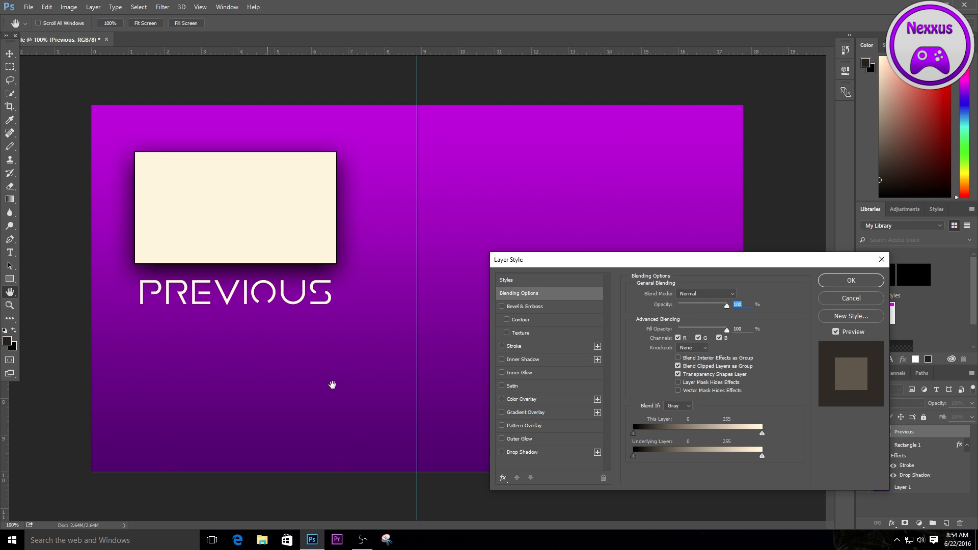
left_click(512, 347)
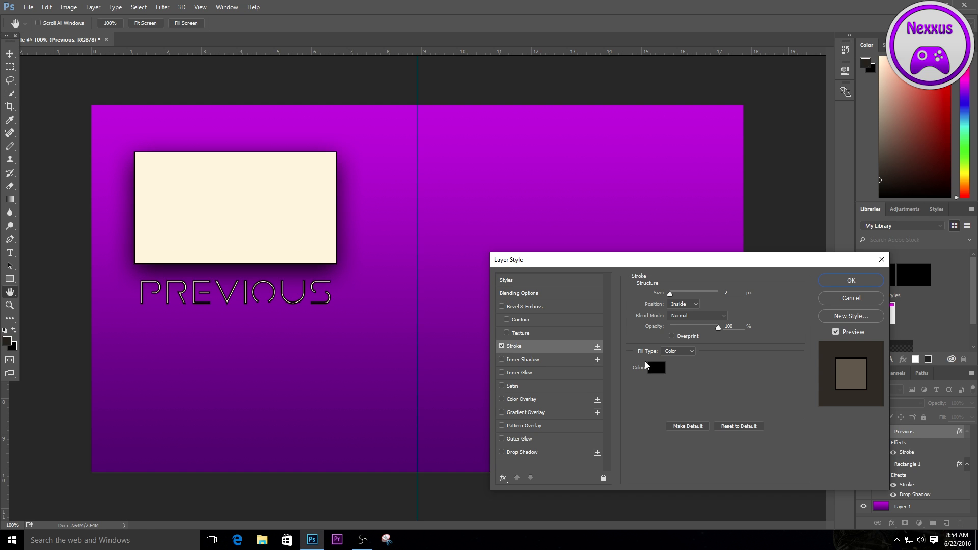
left_click(668, 293)
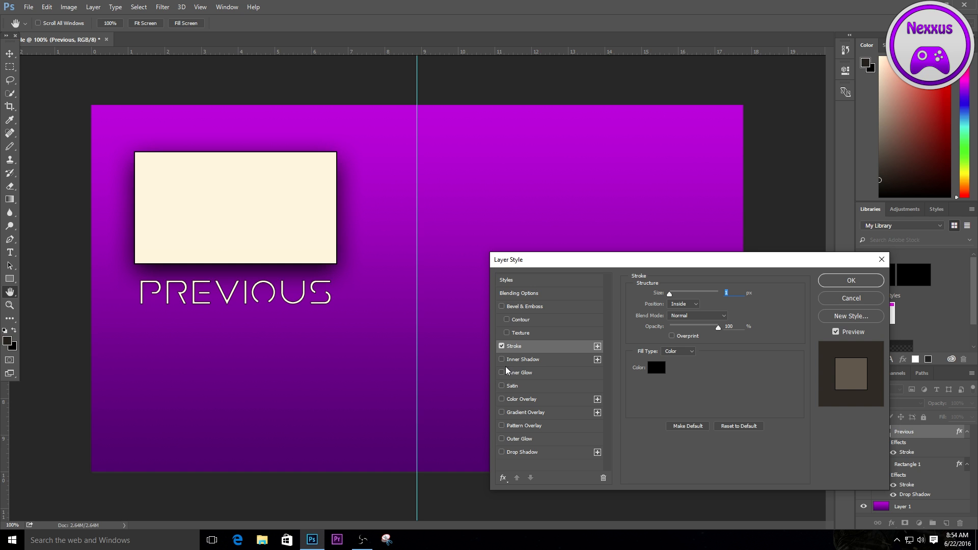
- Enable a drop shadow and an outer glow in the "Previous" text's layer style
left_click(501, 452)
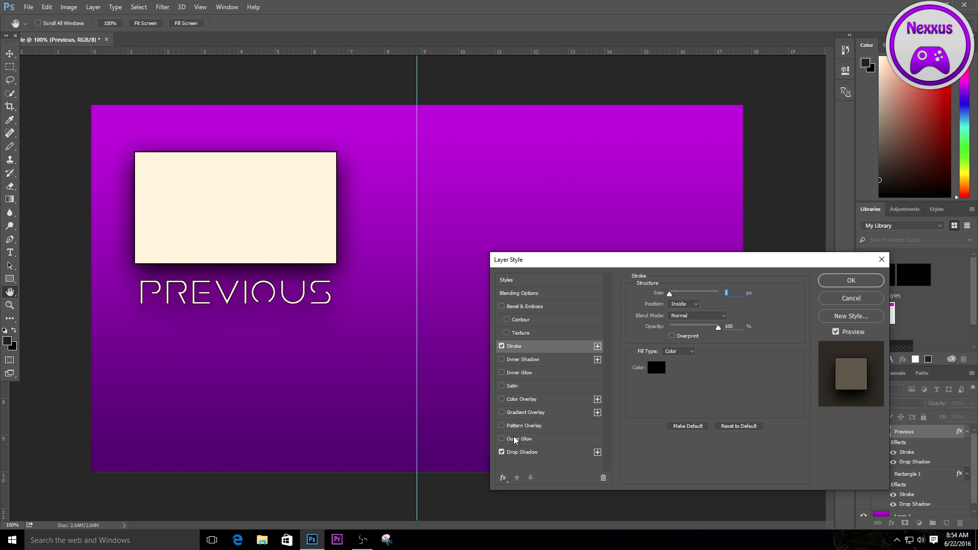
left_click(507, 440)
left_click(503, 440)
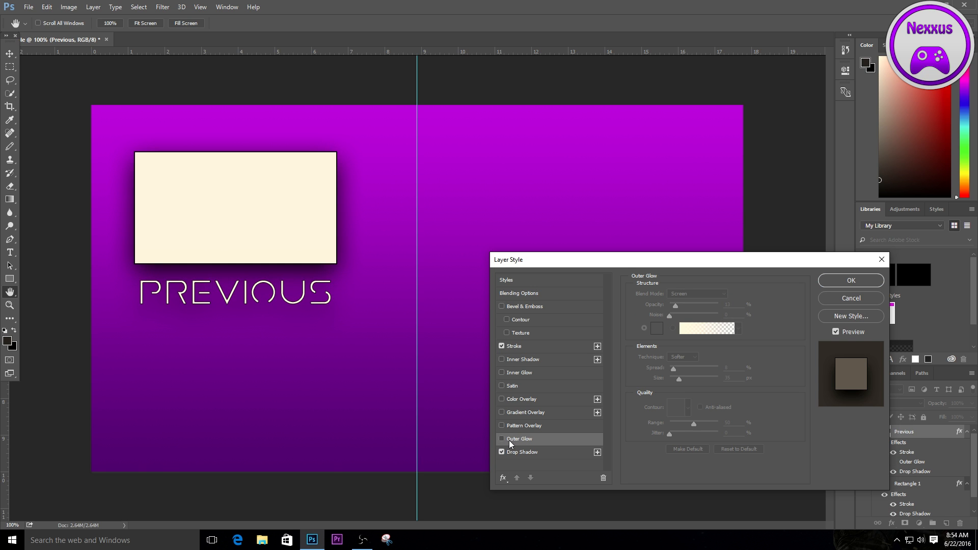
left_click(502, 439)
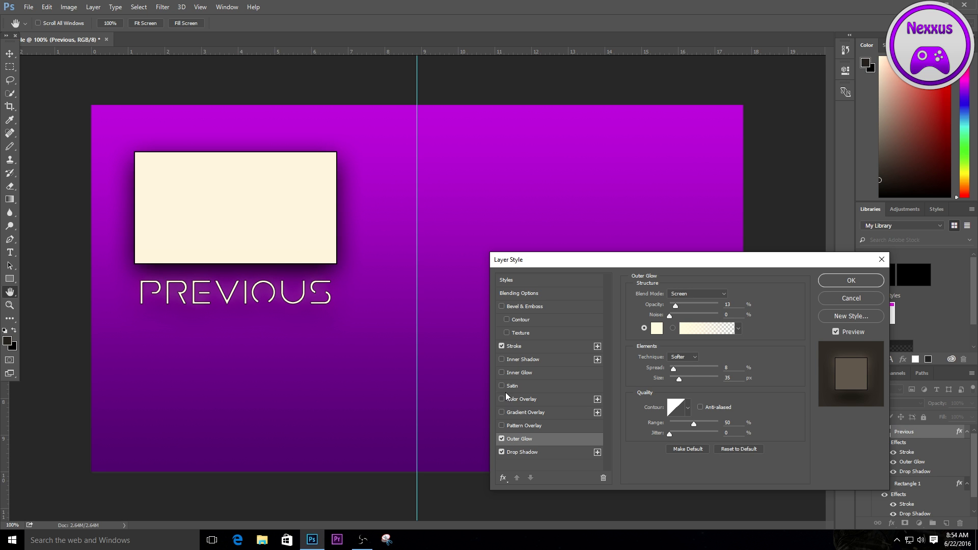
- Try a gradient overlay with the Orange, Yellow, Orange preset on the "Previous" text, then disable the overlay
left_click(502, 413)
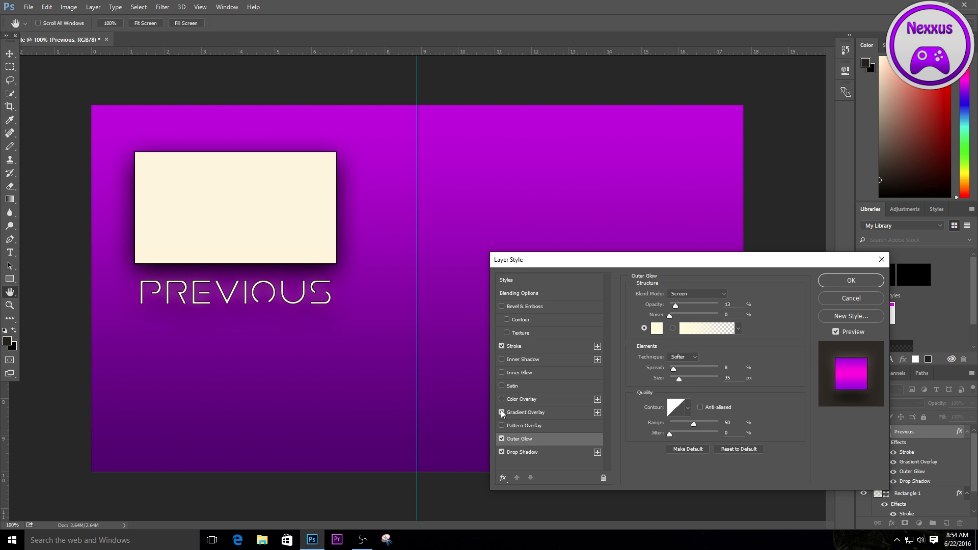
left_click(527, 412)
left_click(705, 318)
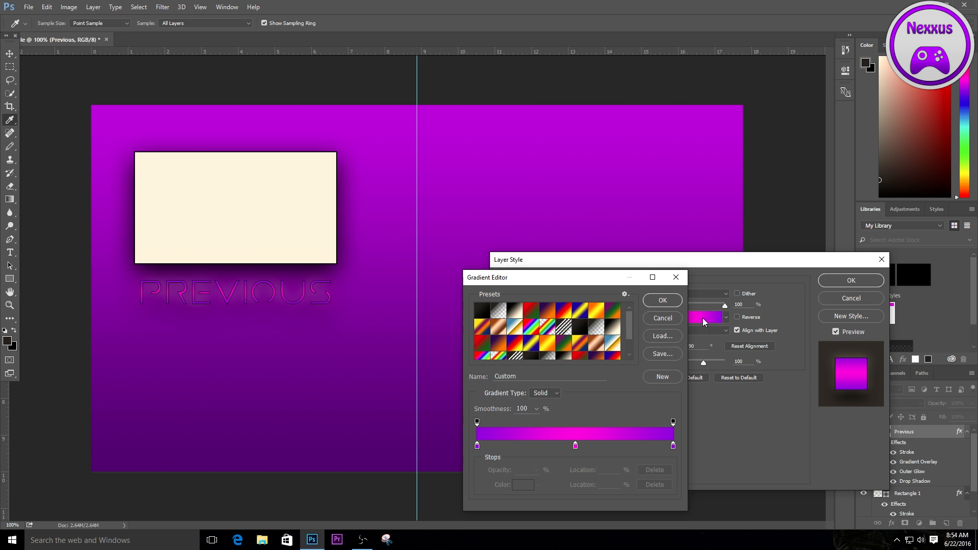
left_click(548, 343)
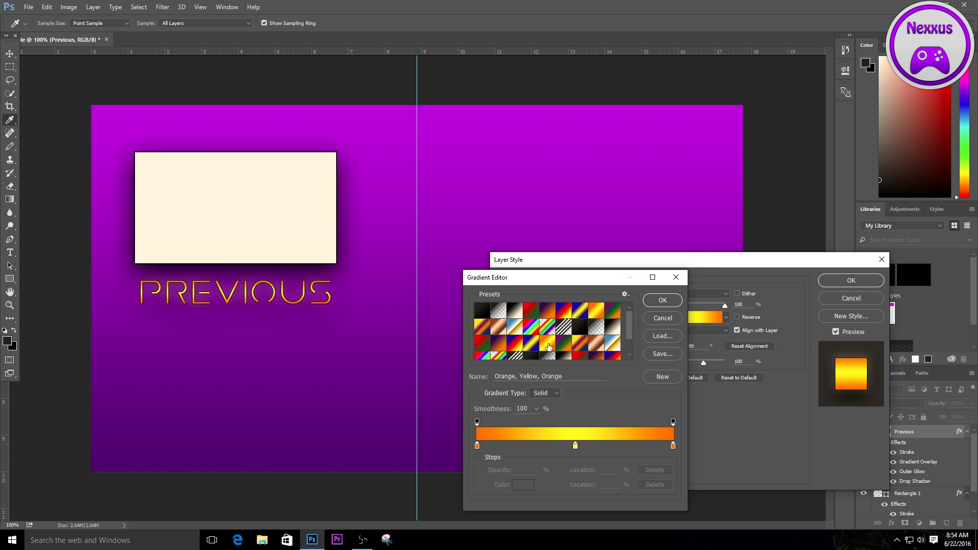
left_click(661, 319)
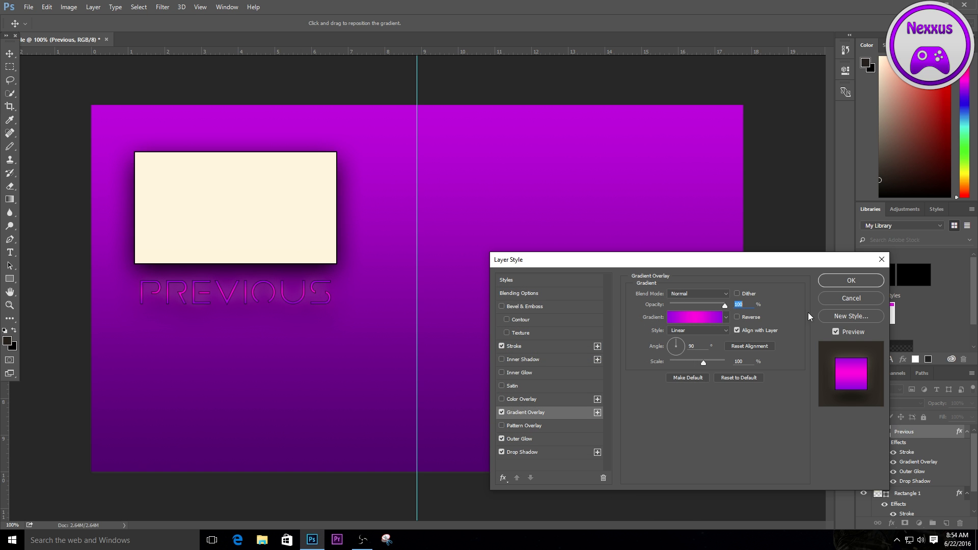
left_click(501, 412)
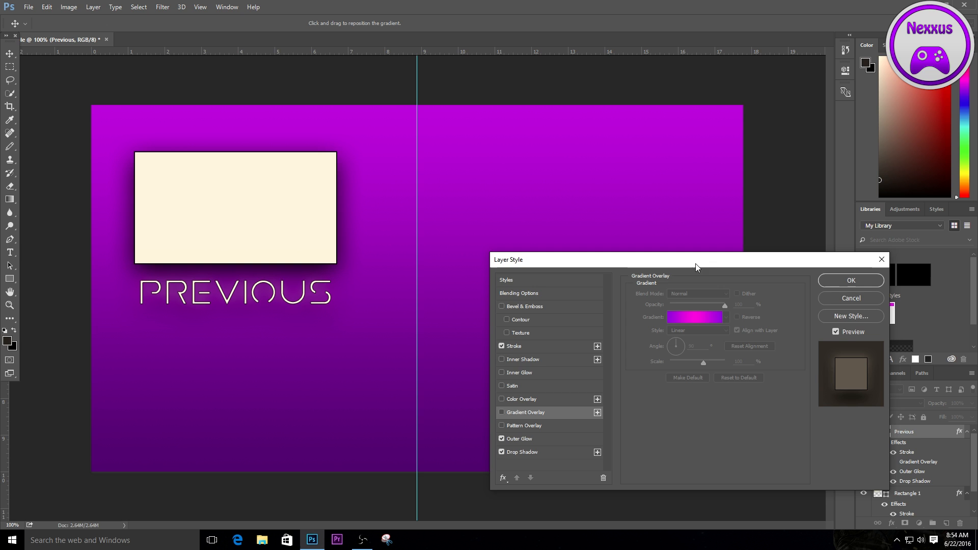
- Apply the layer style with stroke, outer glow and drop shadow to the "Previous" text
left_click(876, 281)
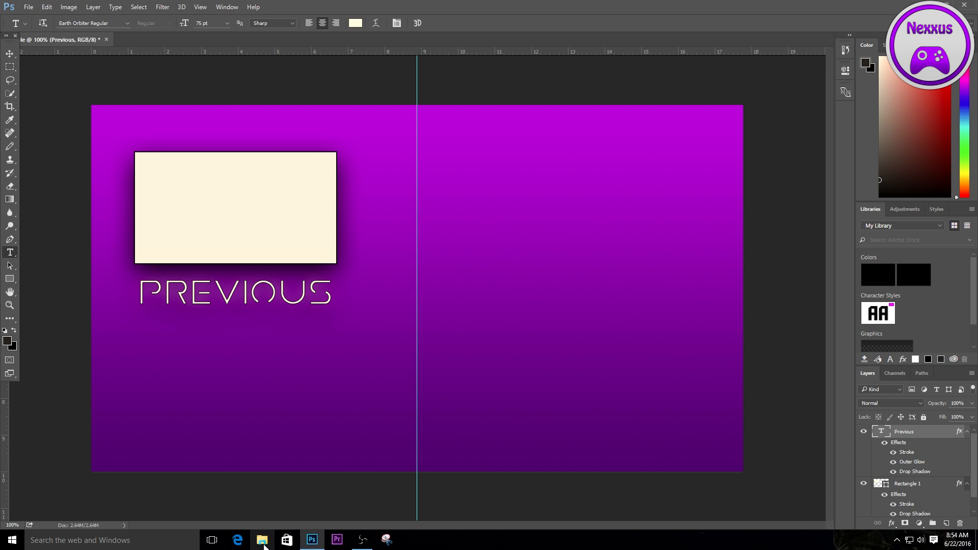
- Switch to Microsoft Edge and search the web for "flat social media icons"
right_click(244, 548)
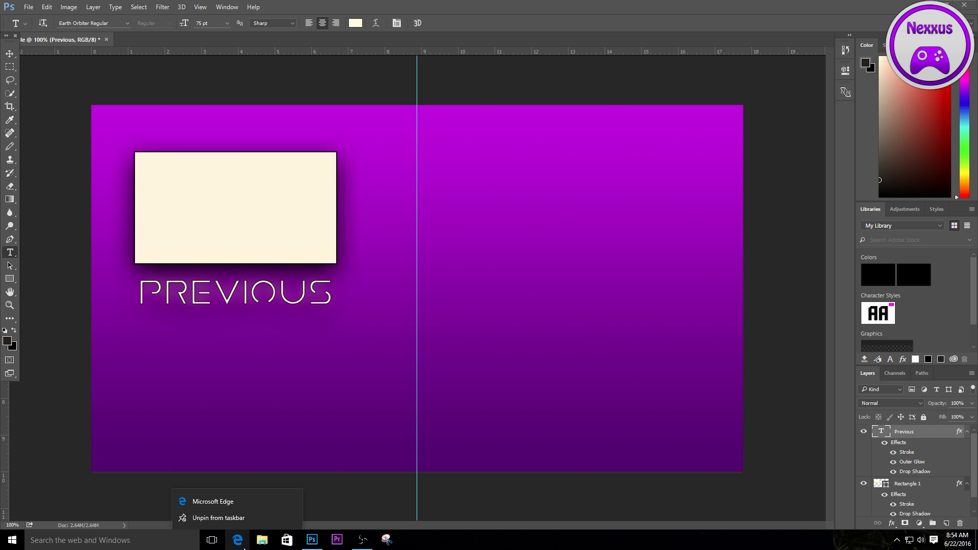
left_click(211, 500)
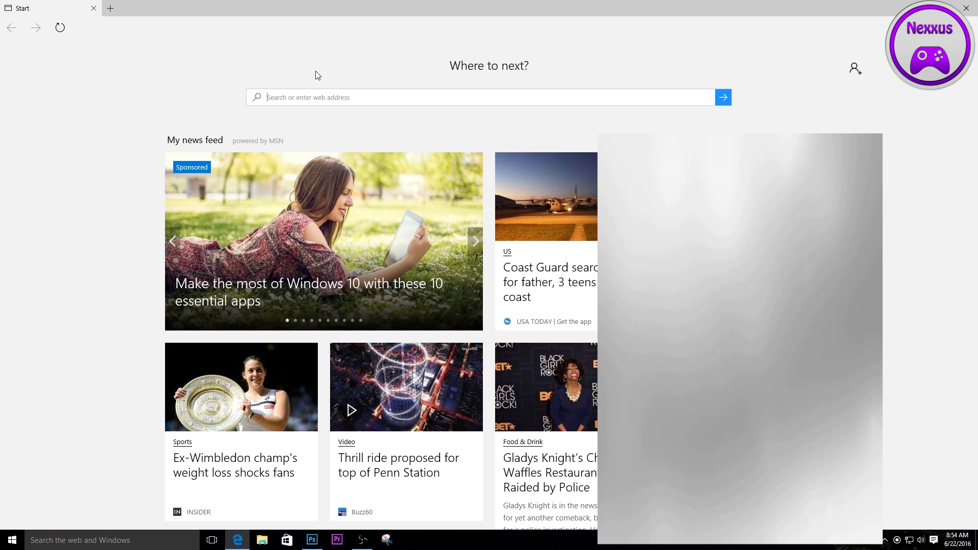
type("fla")
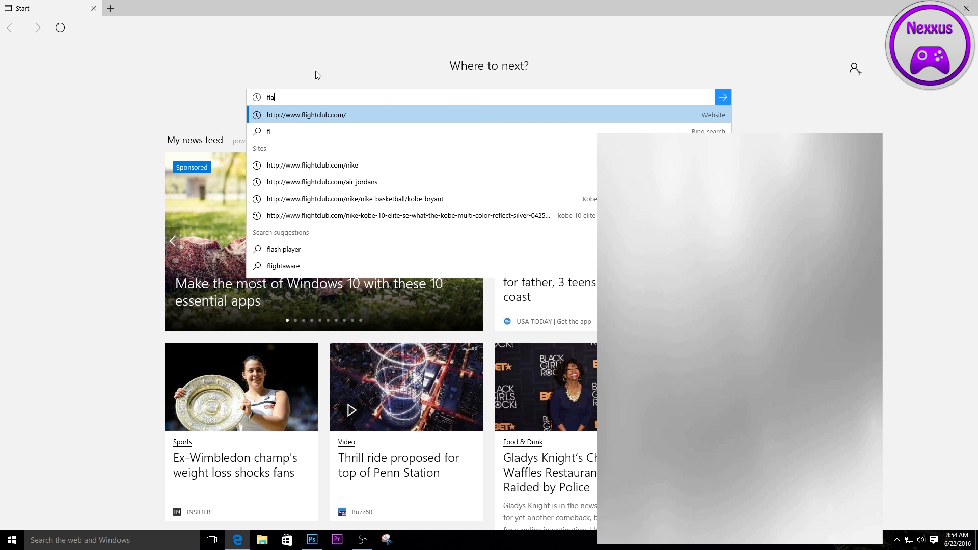
type("t social med")
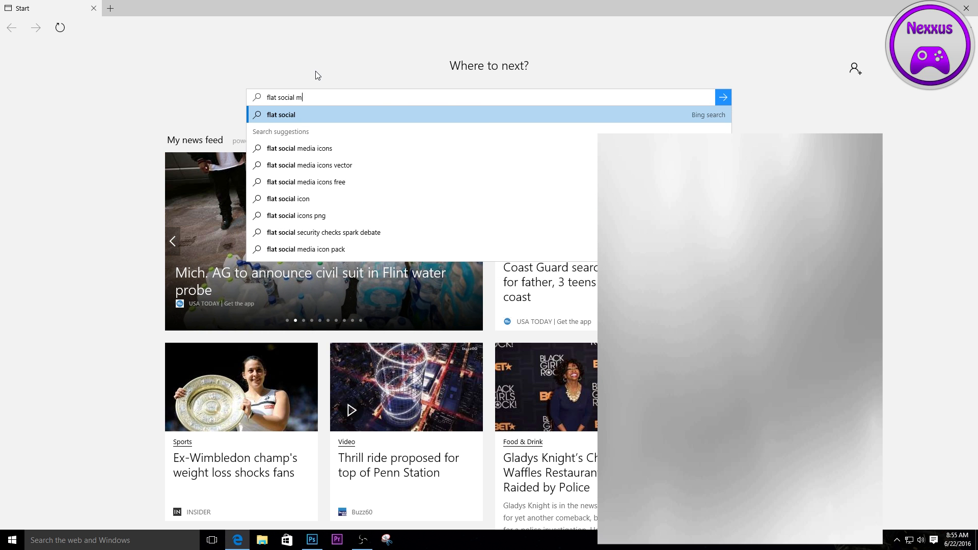
key("Down")
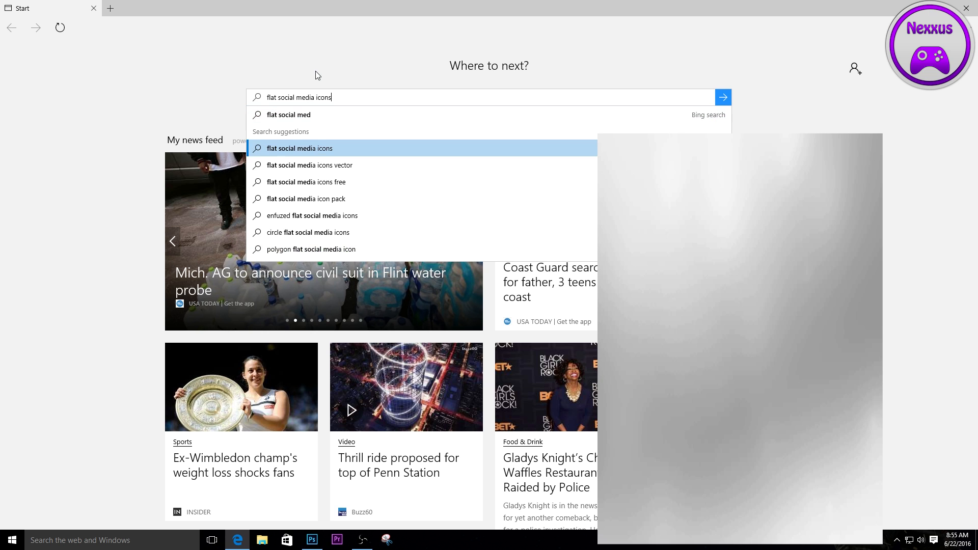
key("Return")
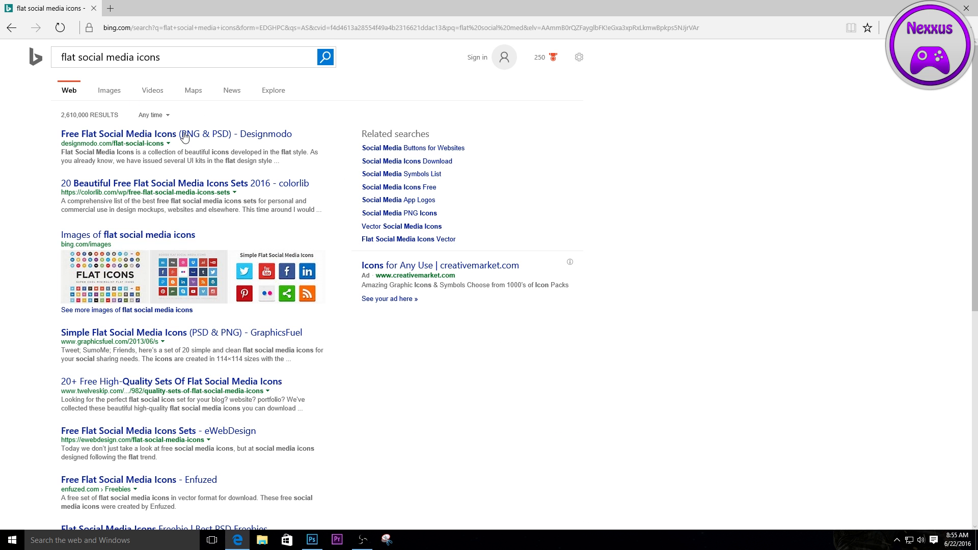
- Open Designmodo's Free Flat Social Media Icons page, look over the icon pack and return to Photoshop
left_click(142, 134)
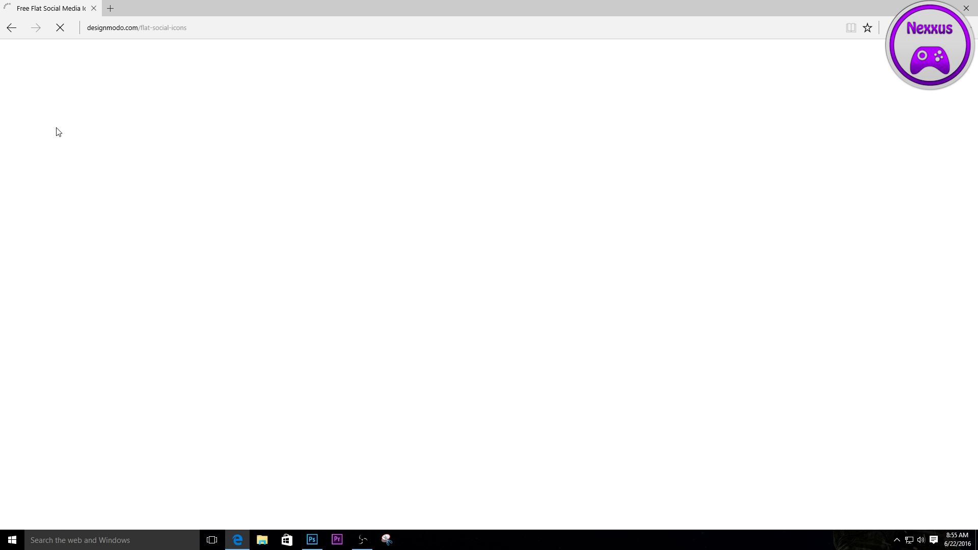
scroll(334, 175, "down", 6)
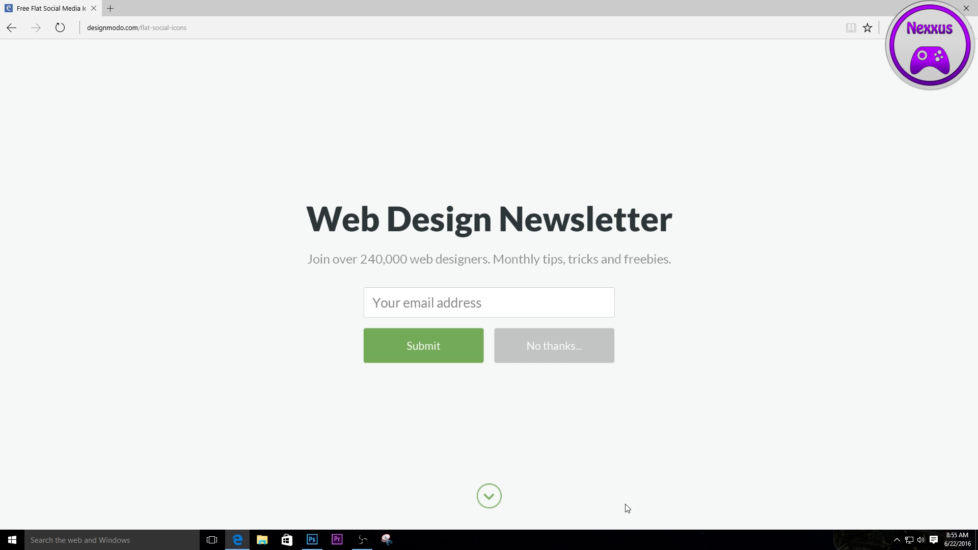
left_click(488, 498)
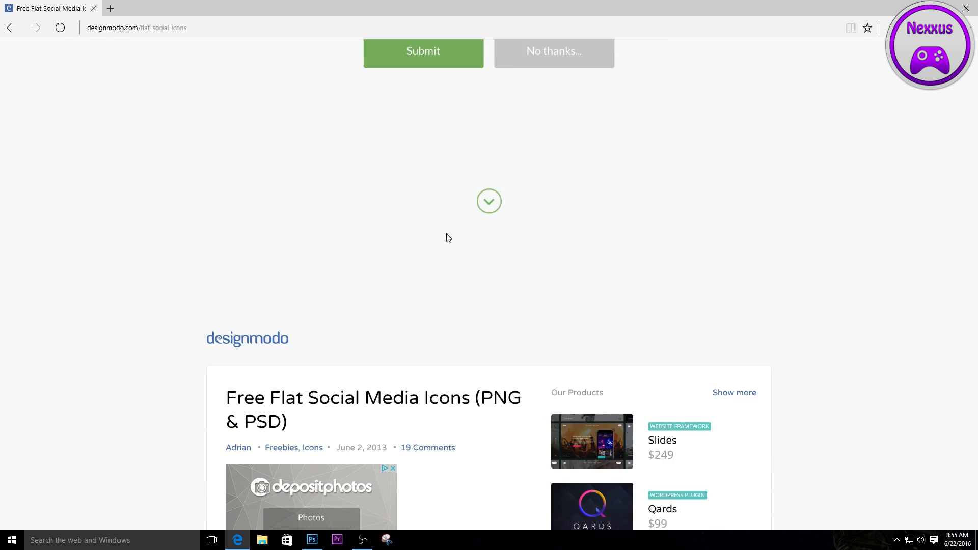
scroll(455, 240, "down", 7)
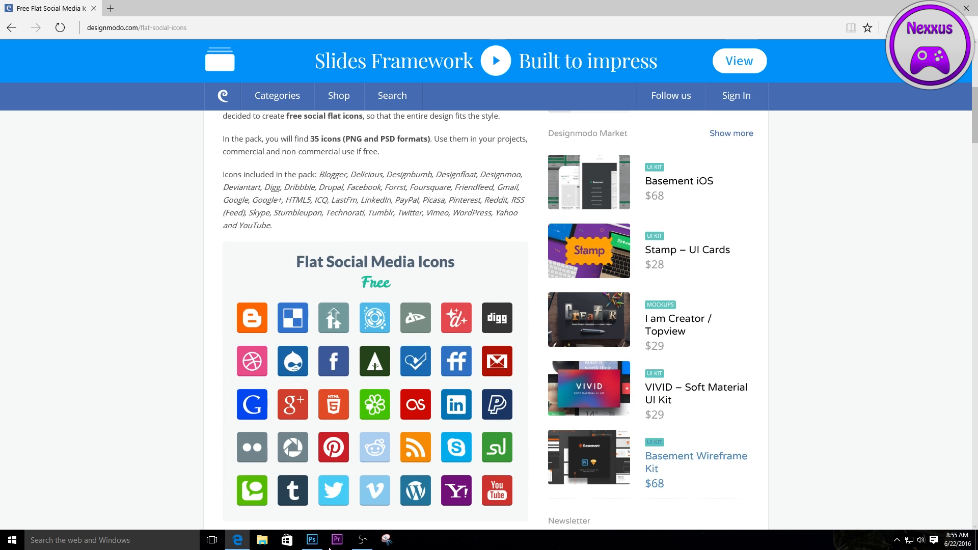
scroll(622, 209, "down", 3)
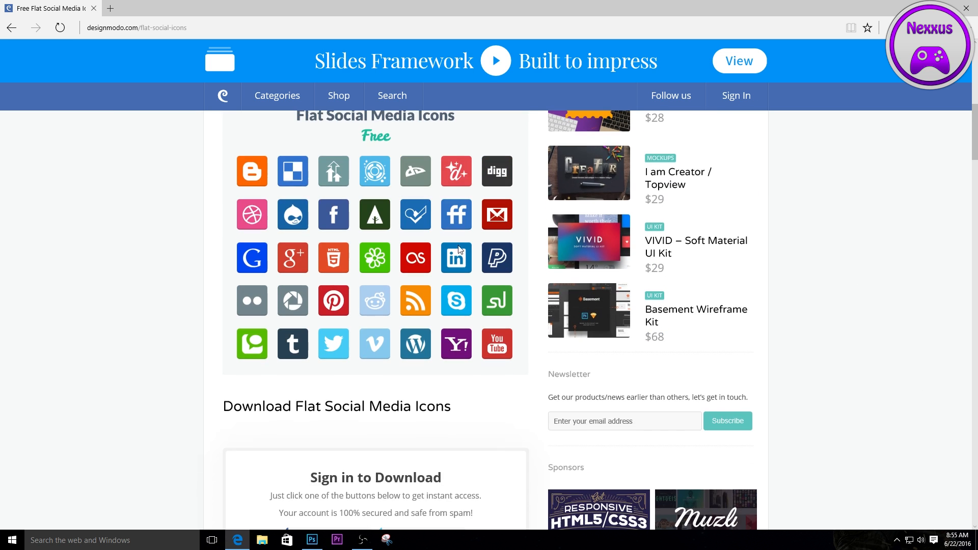
left_click(920, 8)
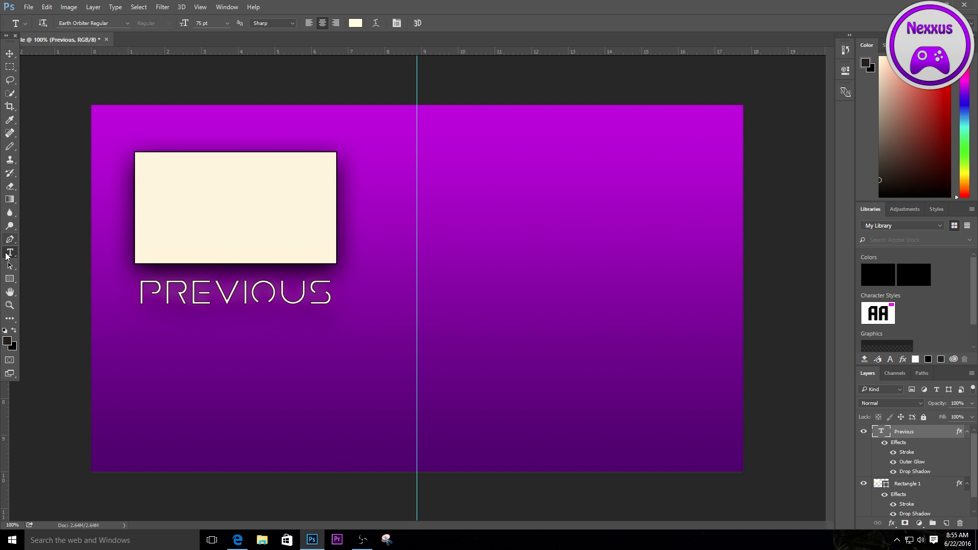
- Place the youtube icon from the Pictures folder into the document as a linked file
left_click(27, 7)
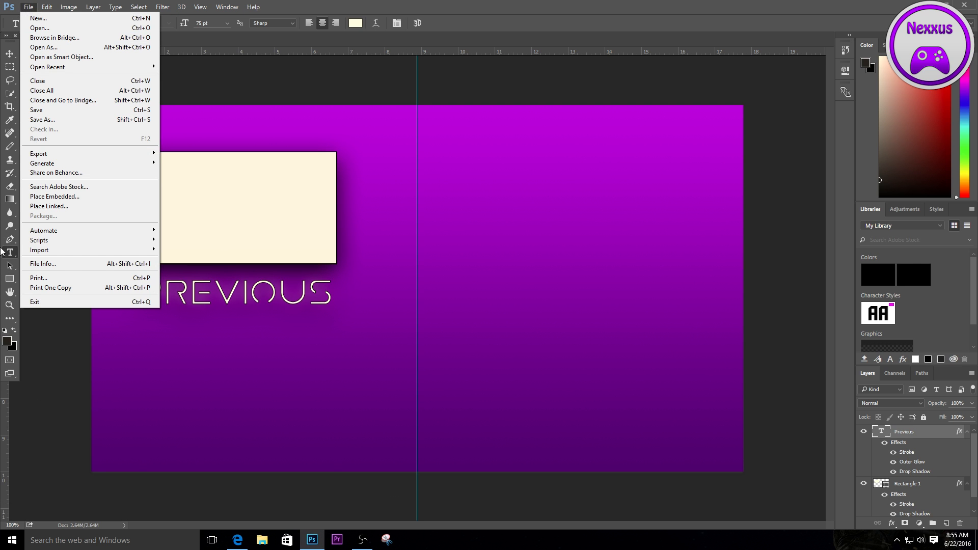
left_click(74, 207)
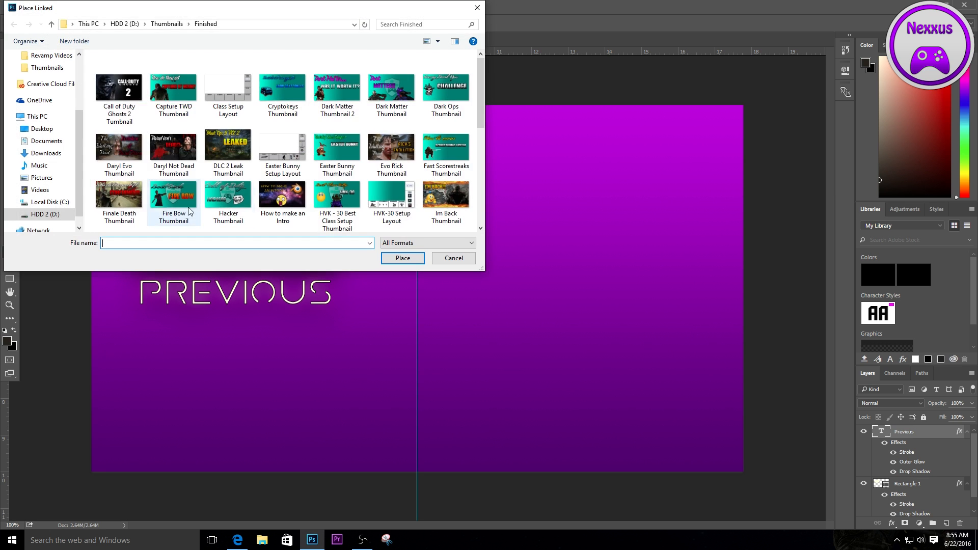
left_click(45, 214)
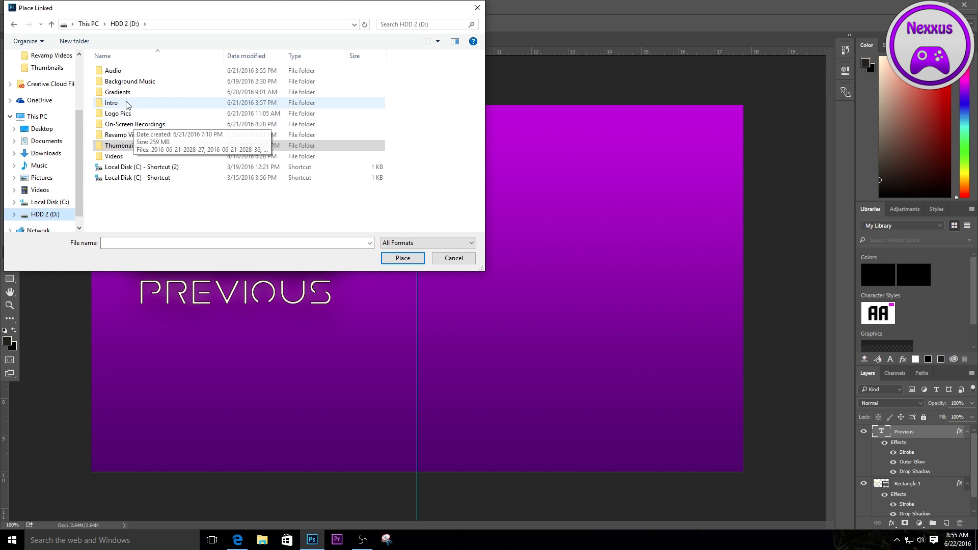
double_click(131, 147)
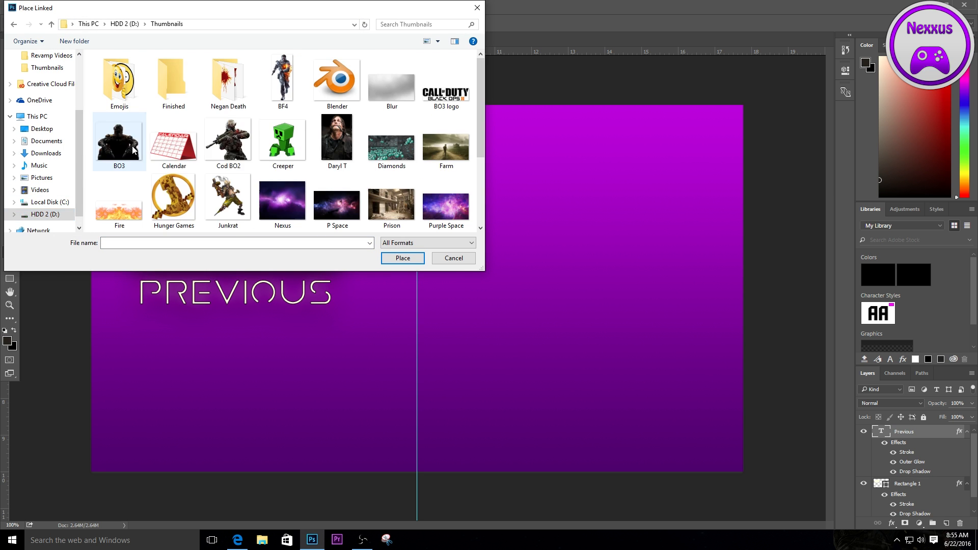
scroll(133, 149, "down", 2)
left_click(40, 189)
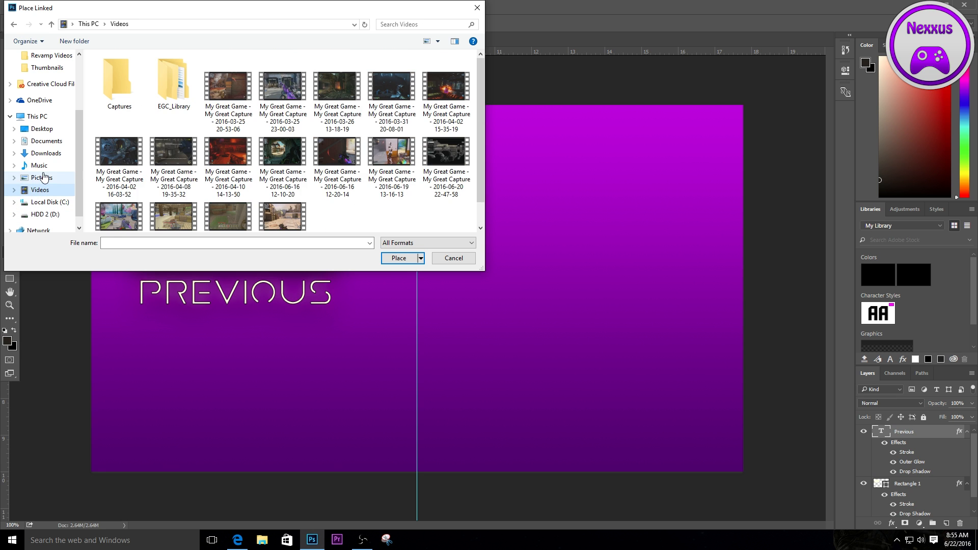
left_click(42, 177)
double_click(227, 146)
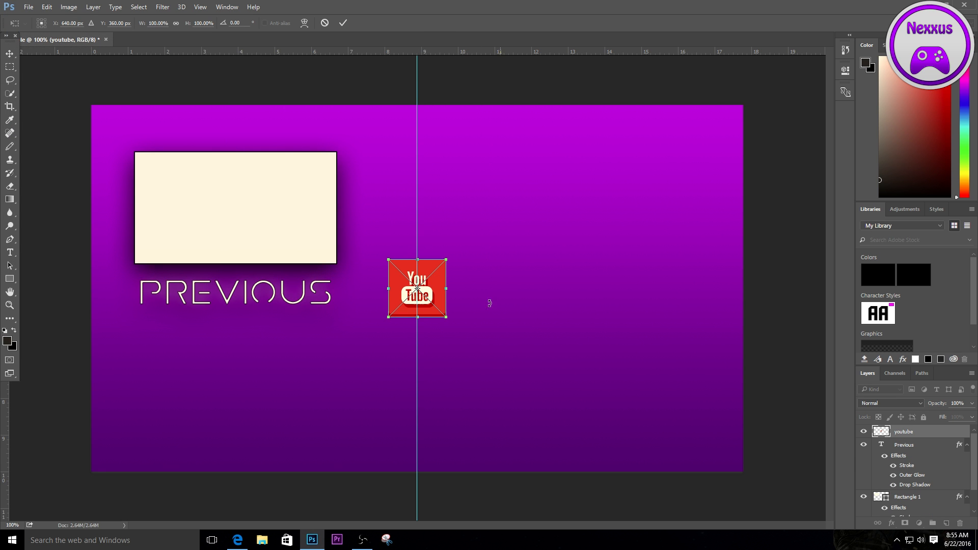
- Move the YouTube icon to X 697 px, Y 148 px, against the vertical guide and level with the rectangle's top, and commit the placement
left_click_drag(428, 291, 468, 182)
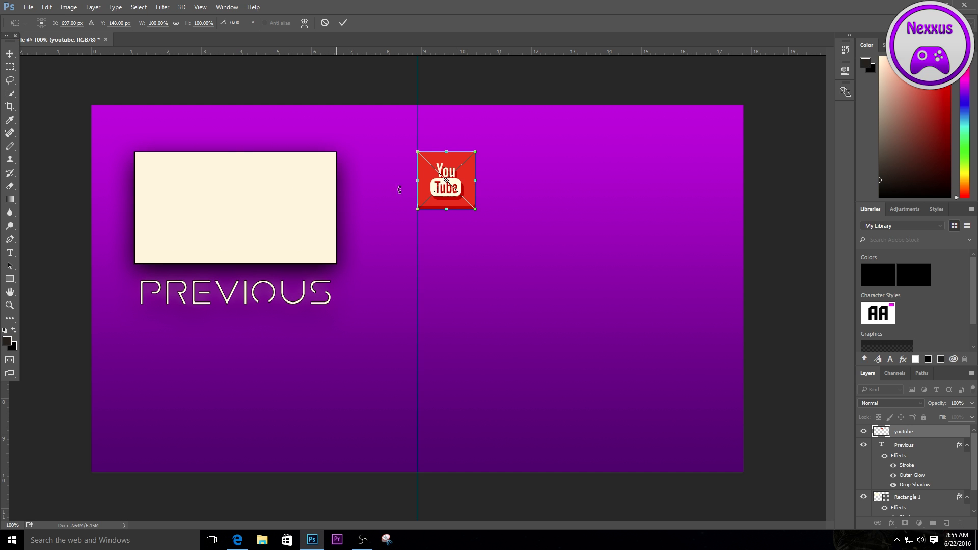
left_click(11, 54)
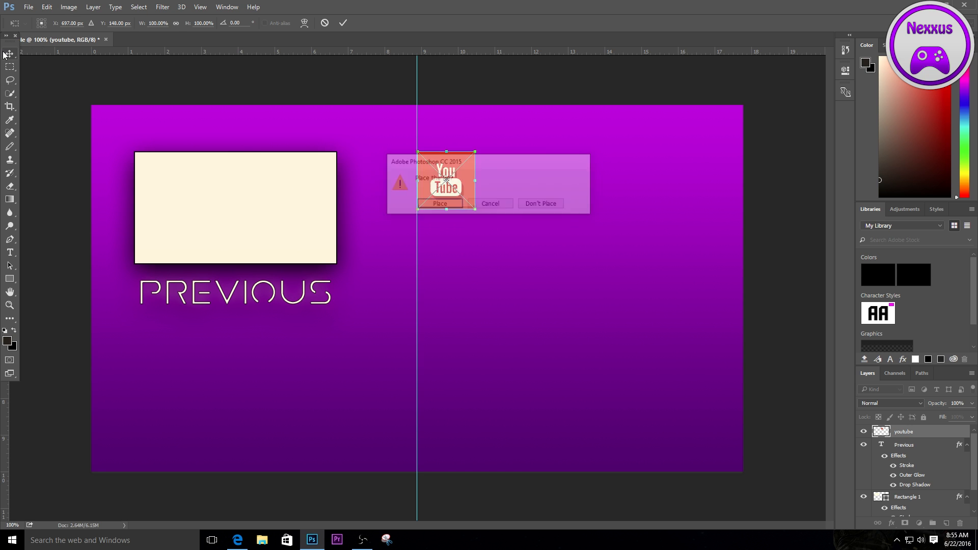
left_click(439, 204)
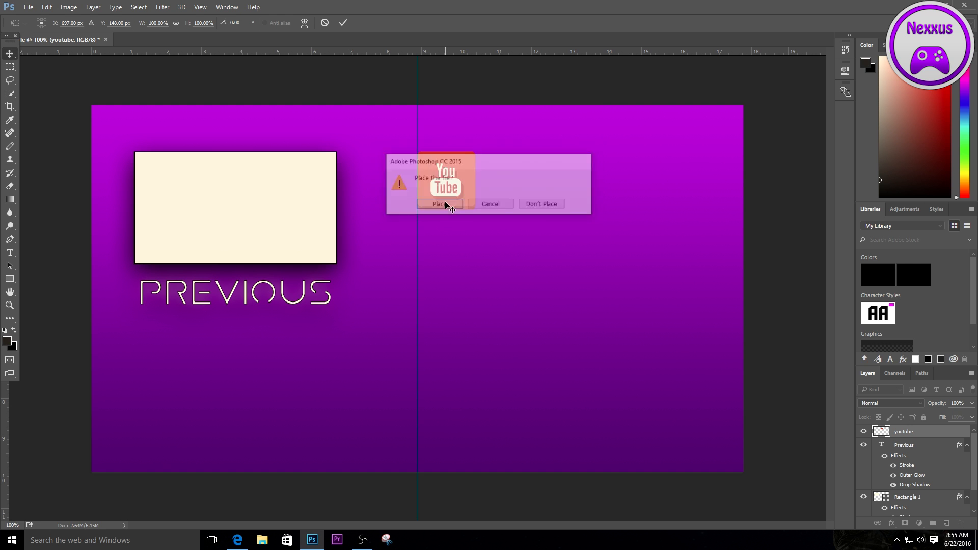
- Place the Xbox One logo image into the document as a linked file
left_click(27, 7)
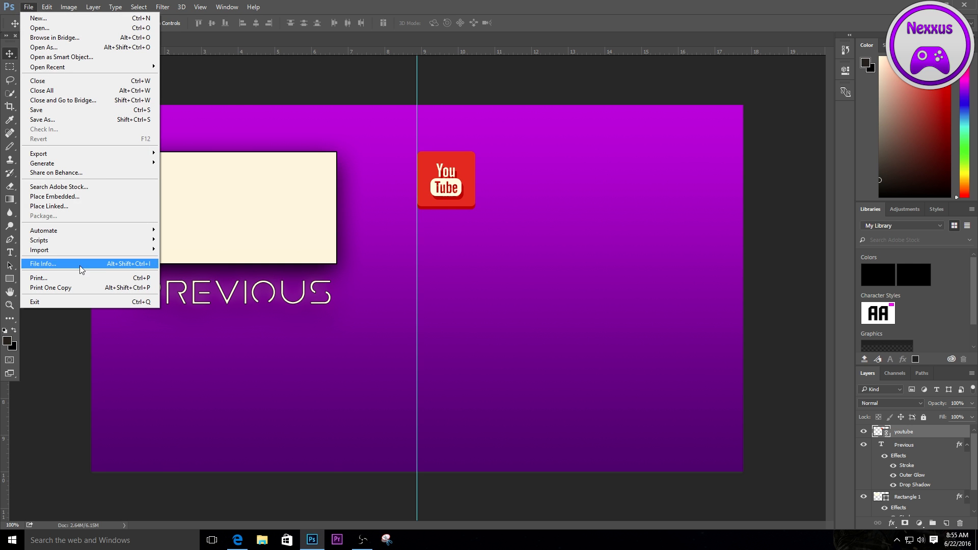
left_click(72, 209)
double_click(172, 153)
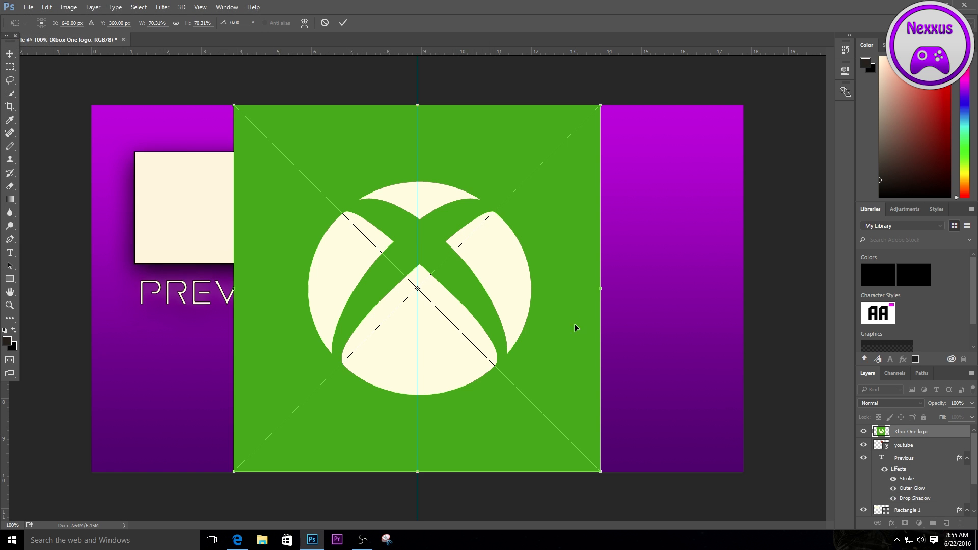
- Scale the Xbox One logo to 11.13%, move it below the YouTube icon at X 697 px, Y 312 px, and commit the placement
left_click_drag(235, 105, 465, 259)
right_click(466, 256)
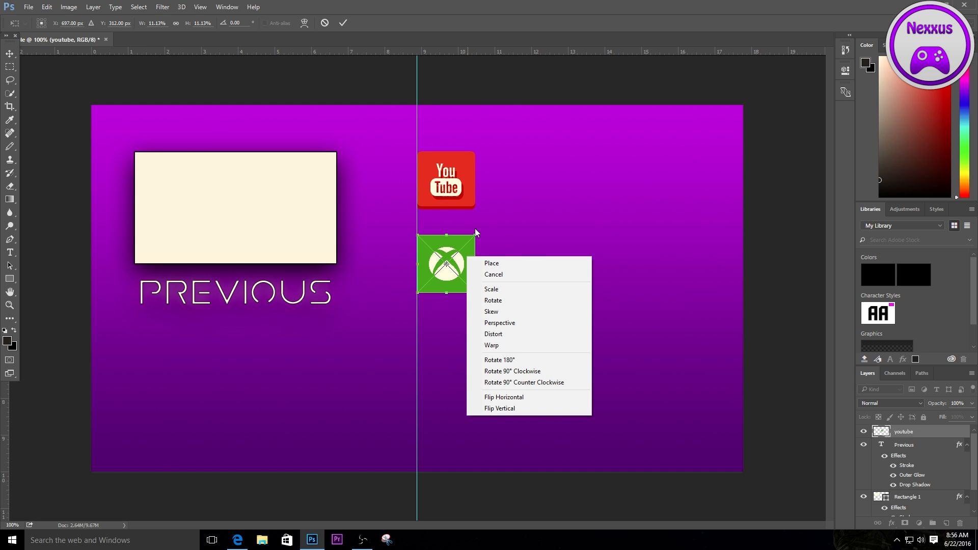
left_click(511, 208)
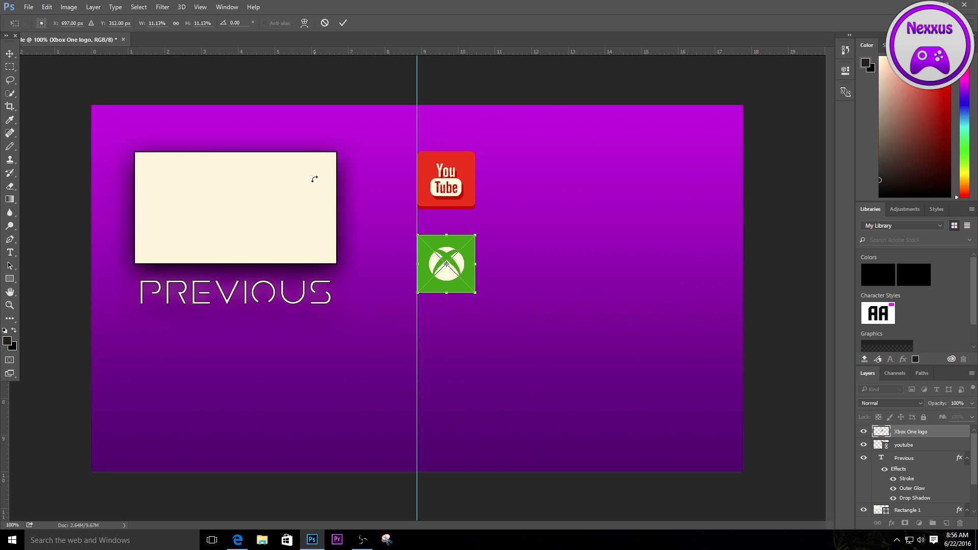
left_click(9, 53)
left_click(439, 204)
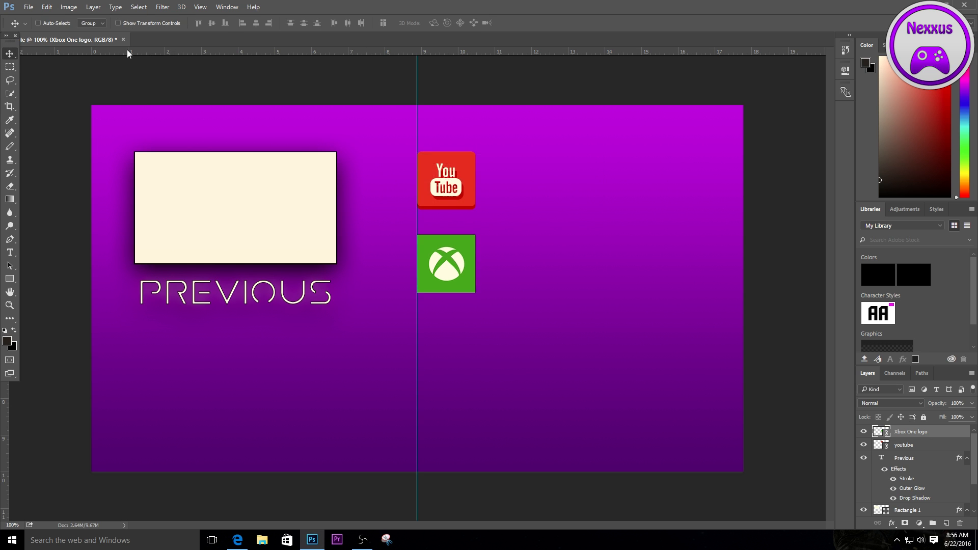
- Place the twitter icon into the document as a linked file
left_click(29, 7)
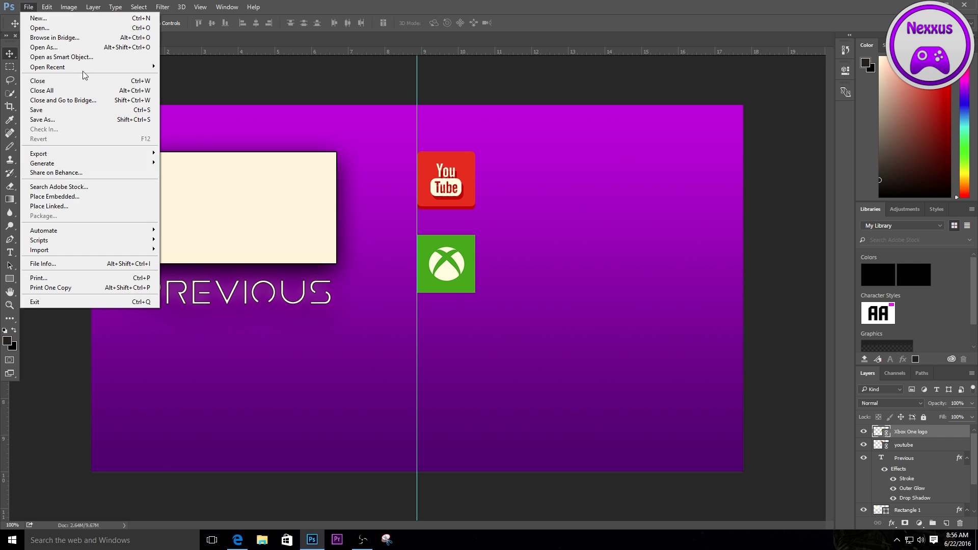
left_click(70, 207)
left_click(122, 153)
double_click(122, 153)
- Move the Twitter icon below the Xbox logo to X 697 px, Y 475 px, against the vertical guide, and commit the placement
left_click_drag(437, 295, 465, 353)
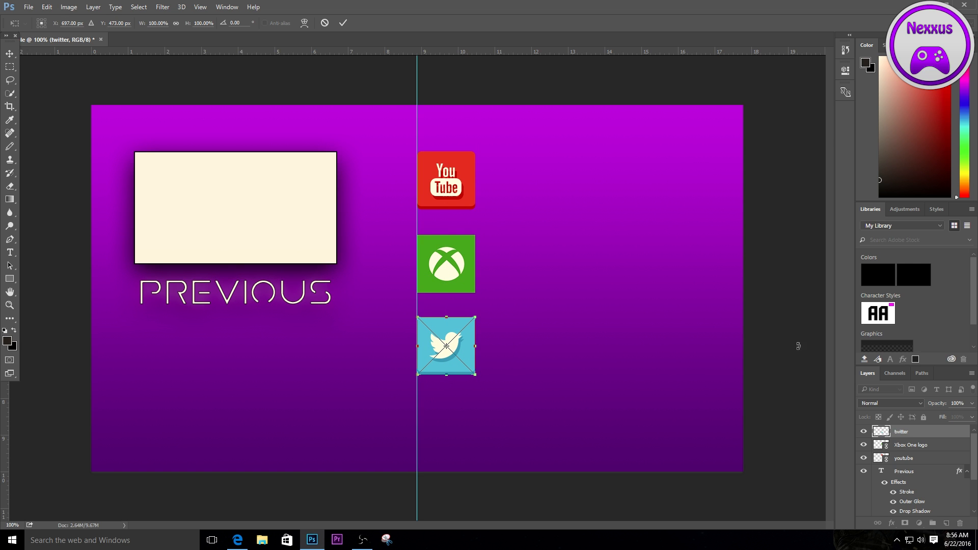
left_click(11, 49)
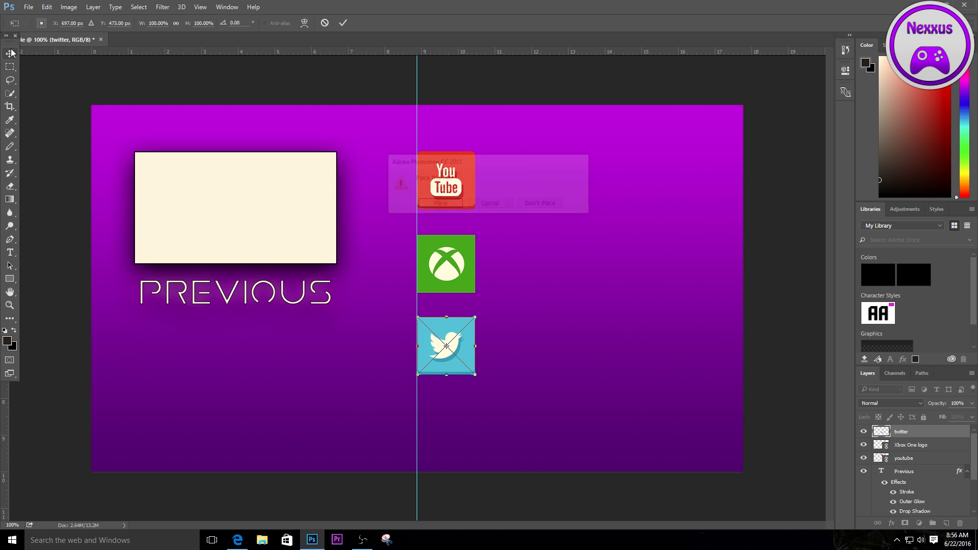
left_click(498, 201)
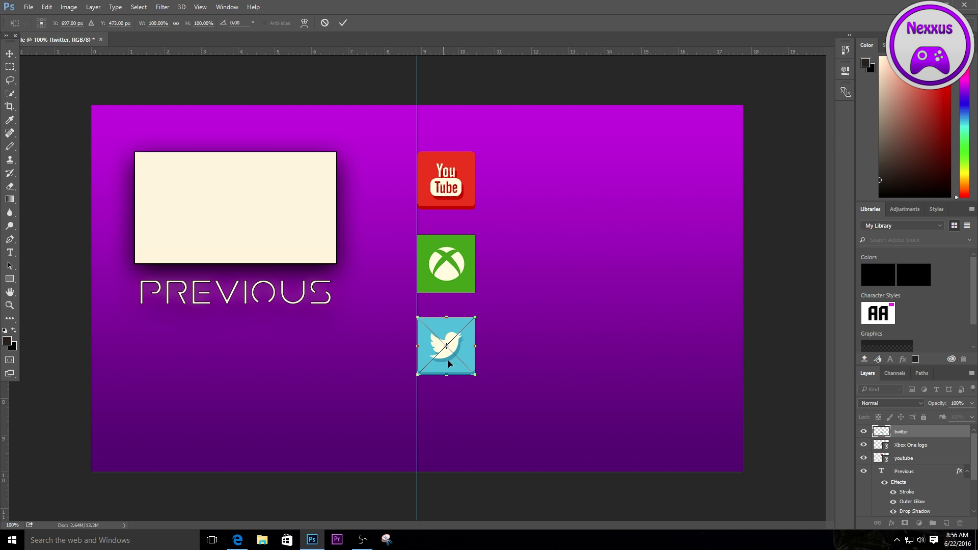
mouse_move(463, 345)
left_mouse_down()
mouse_move(463, 361)
mouse_move(463, 336)
left_mouse_up()
right_click(462, 337)
left_click(481, 319)
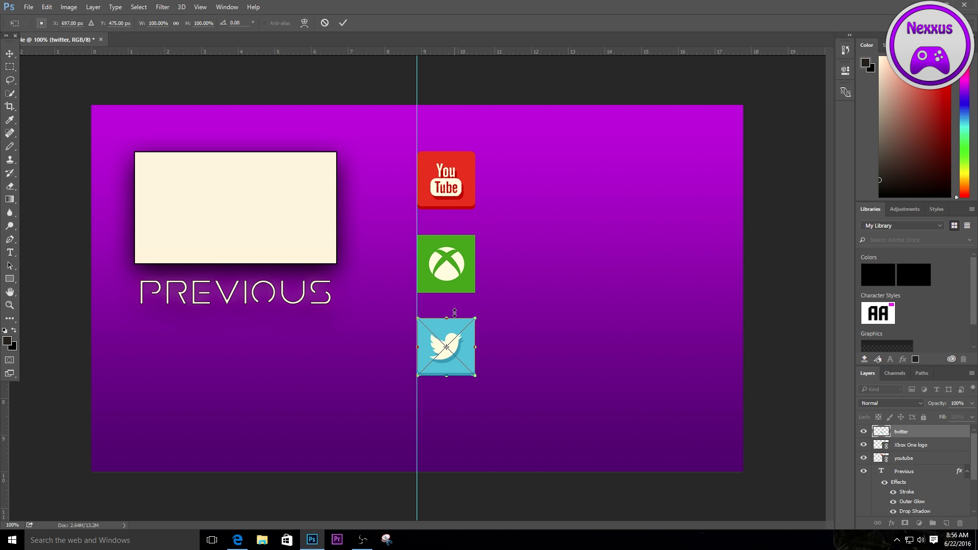
left_click(10, 53)
left_click(458, 206)
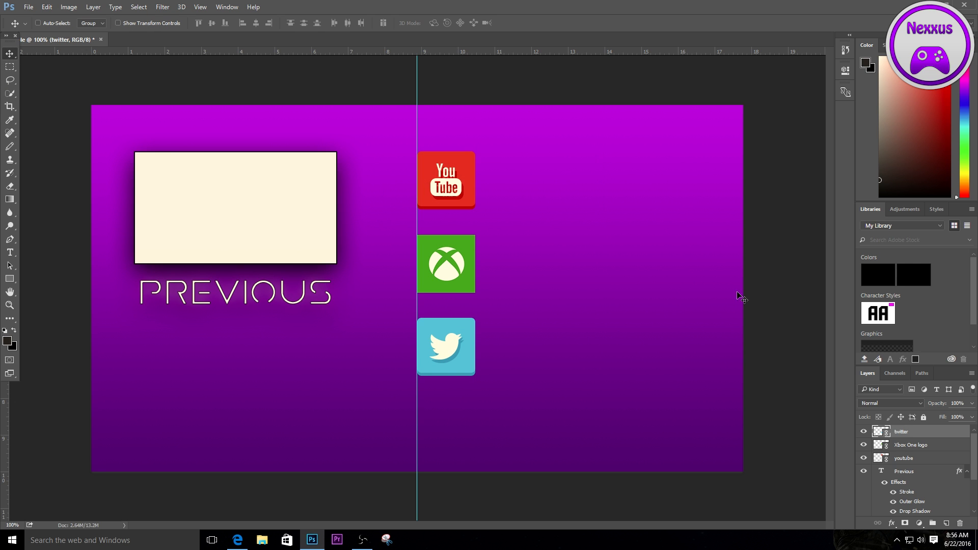
key("t")
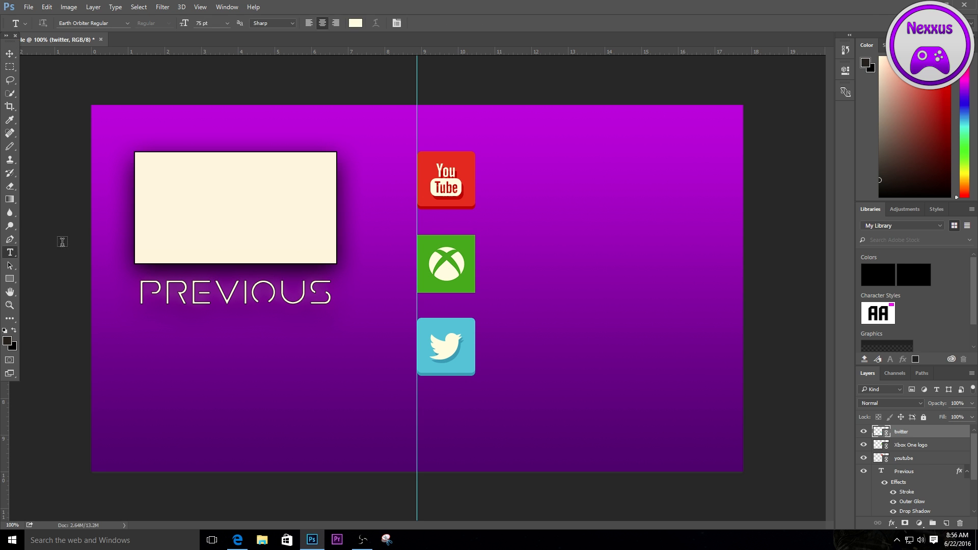
left_click(515, 188)
type("www.youtube.com")
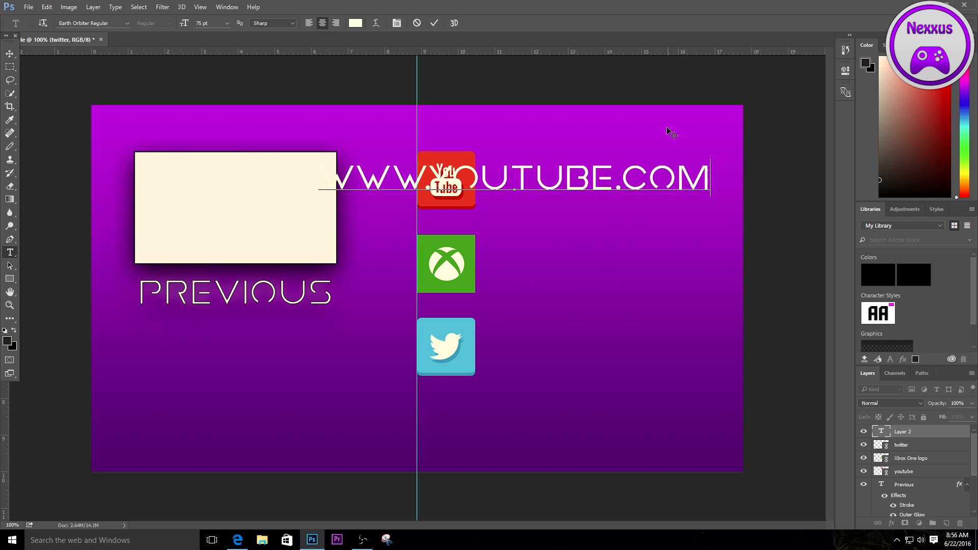
- Set the font size of the whole YouTube address text to 35 pt
left_click_drag(712, 184, 60, 77)
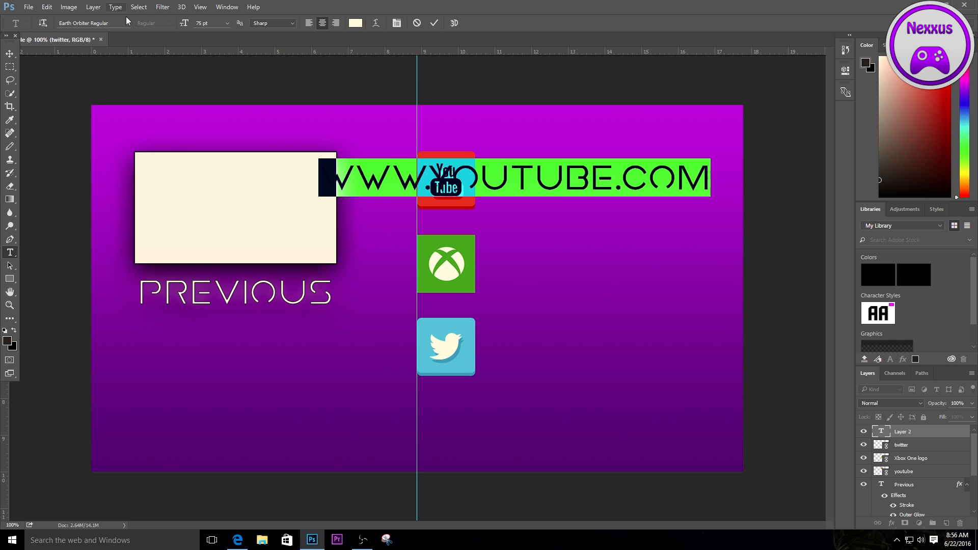
left_click(274, 24)
left_click(276, 23)
left_click(212, 21)
type("45")
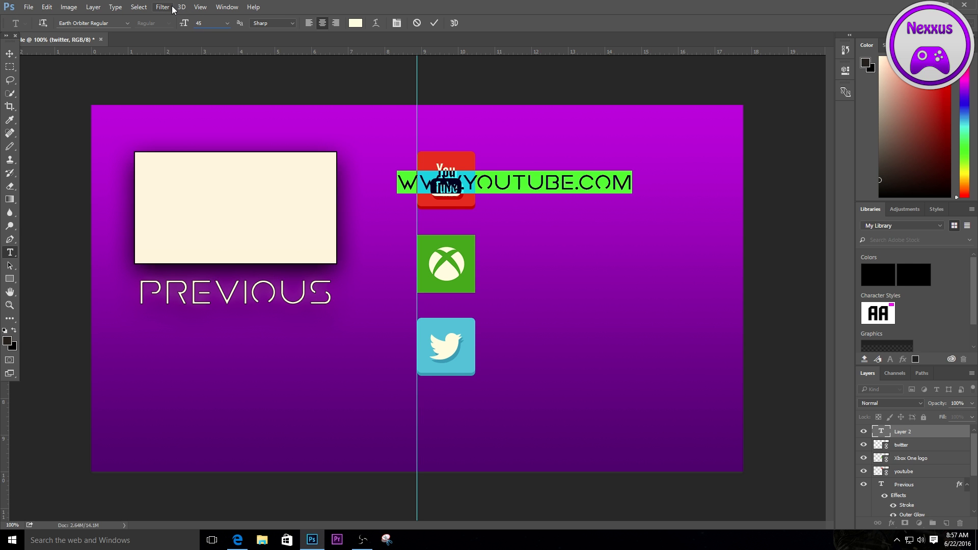
type("35")
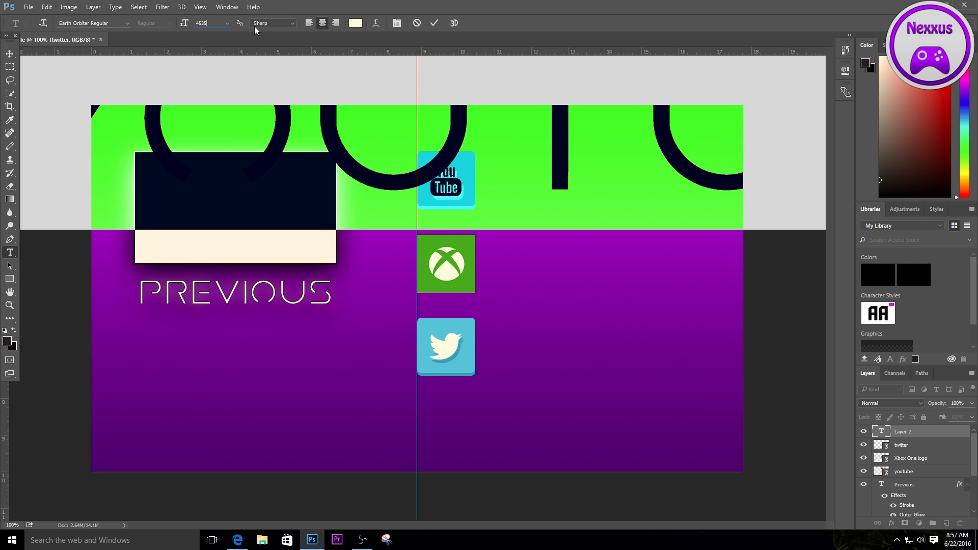
type("35")
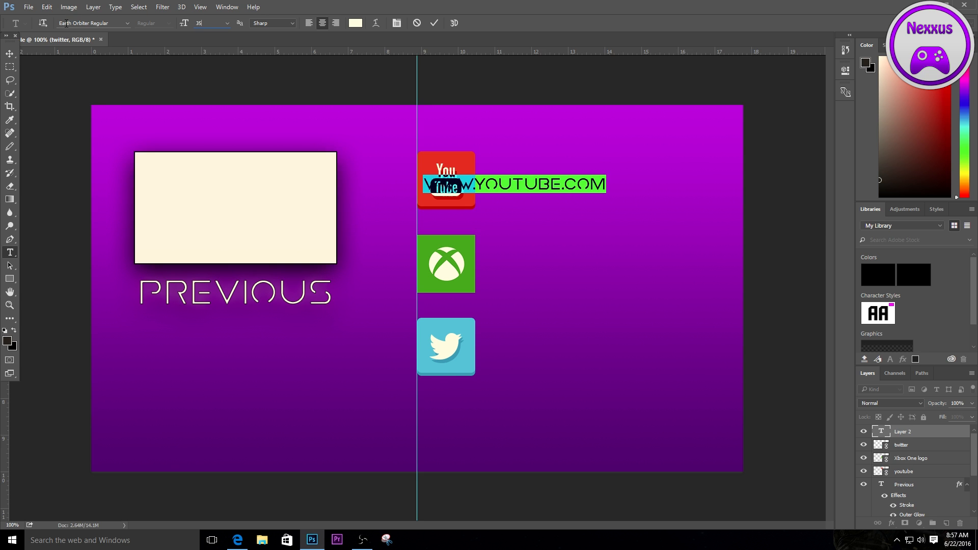
key("Return")
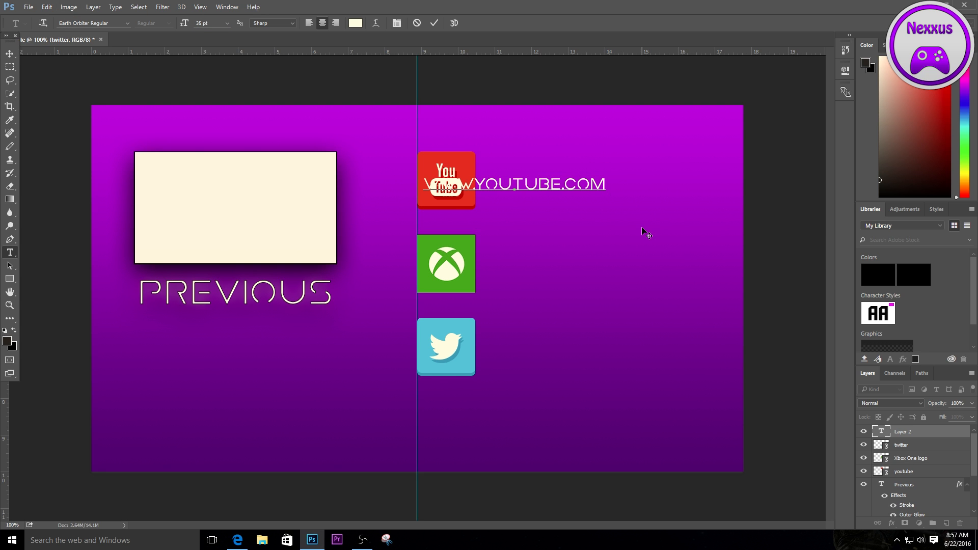
- Extend the address text with "/viable Nexxus" after ".com", correcting the spelling of the channel name
type("/V")
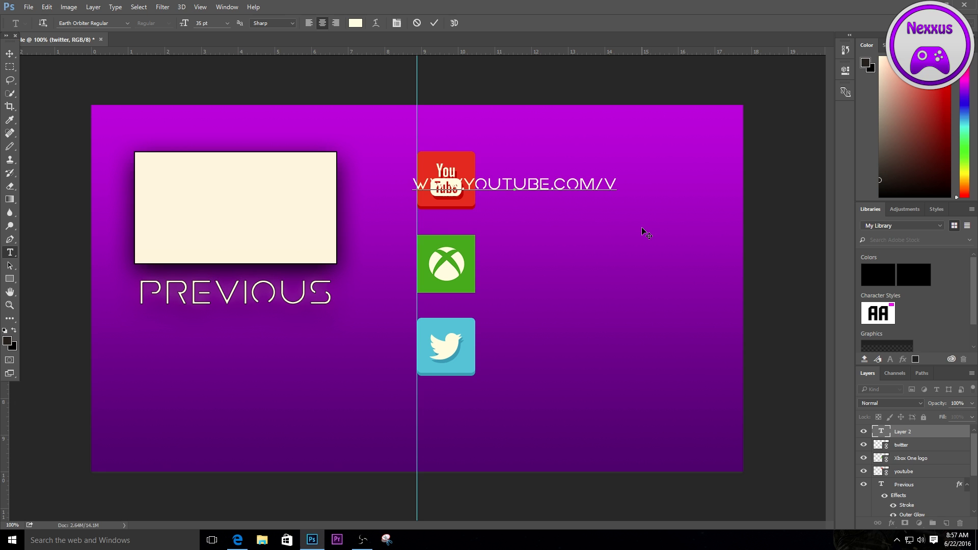
type("IABLE ")
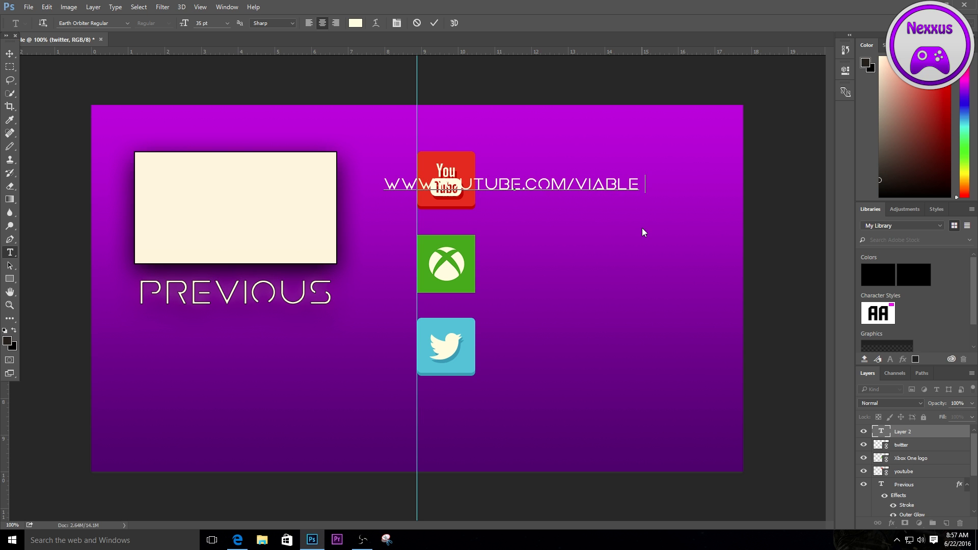
type("NEXUUS")
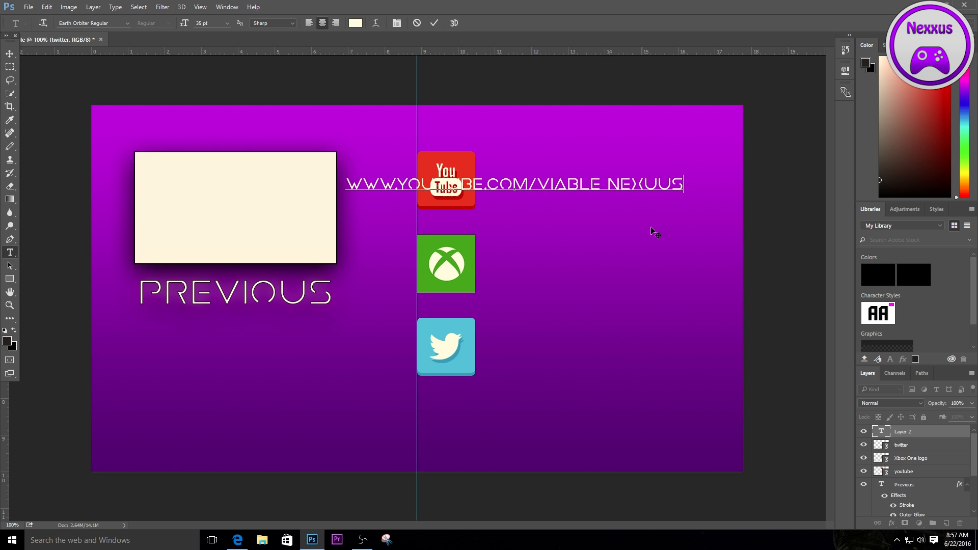
key("Left")
key("BackSpace")
key("BackSpace")
type("XYU")
key("BackSpace")
key("BackSpace")
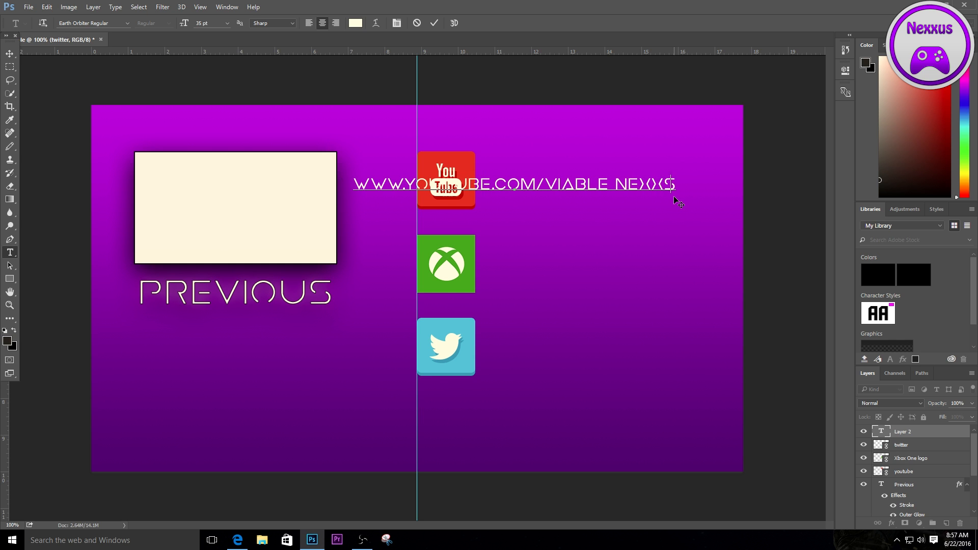
type("U")
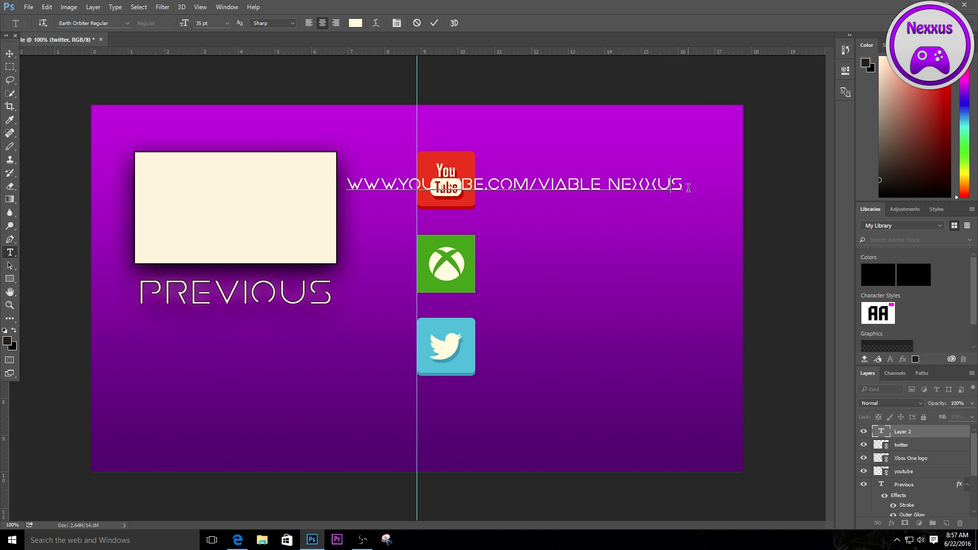
- Set the full YouTube address text to 24 pt and move it just to the right of the YouTube icon
key("ctrl+a")
left_click(223, 24)
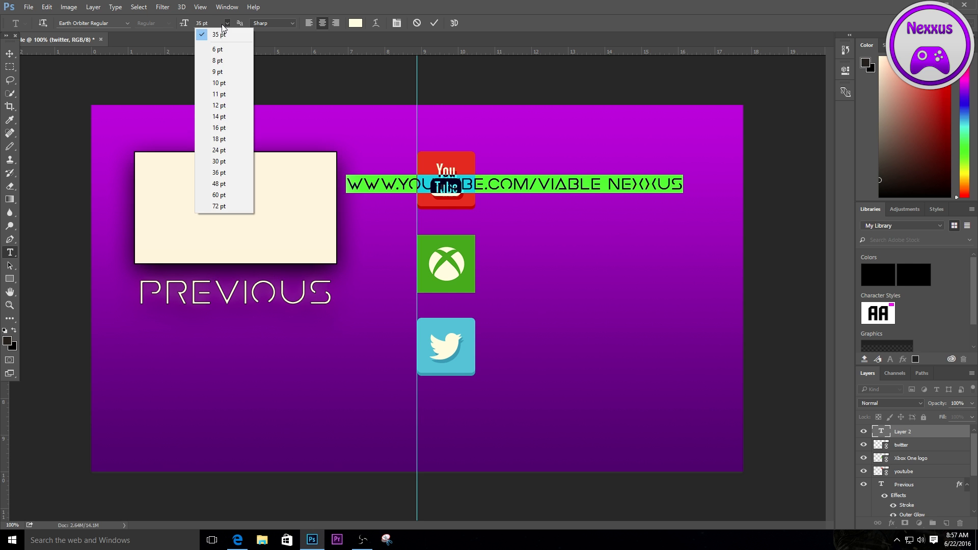
left_click(220, 138)
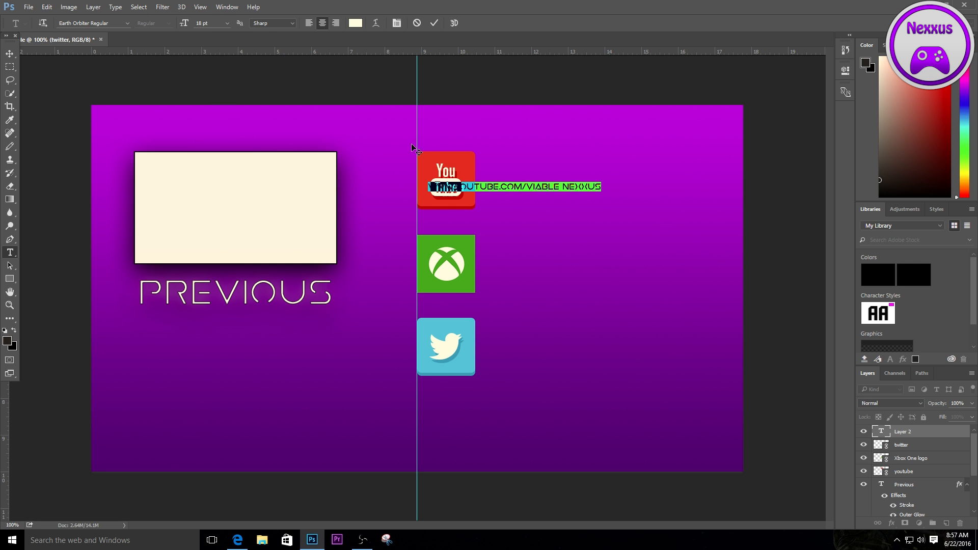
left_click(225, 24)
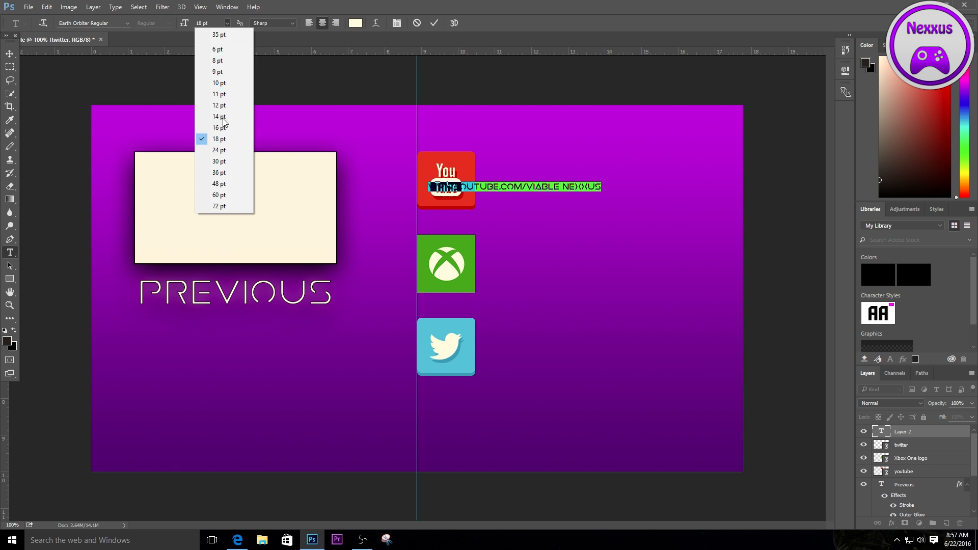
left_click(218, 149)
left_click(10, 53)
left_click_drag(556, 188, 640, 188)
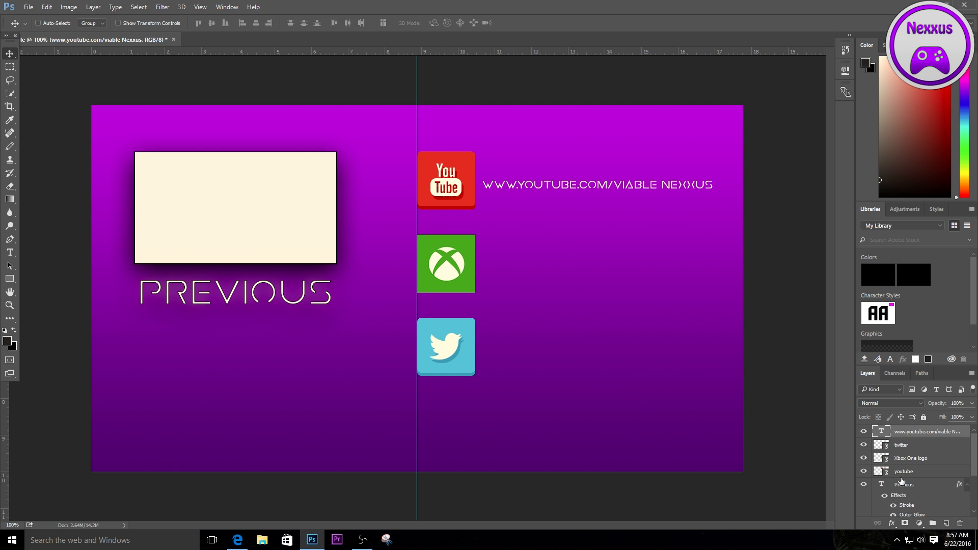
- Copy the layer style of the "Previous" text layer and paste it onto the YouTube address text layer
right_click(915, 488)
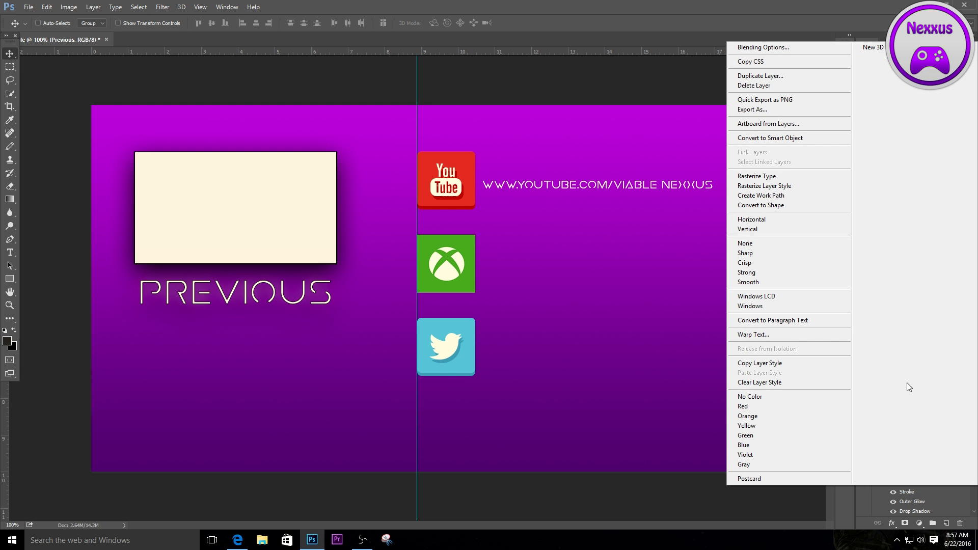
left_click(767, 363)
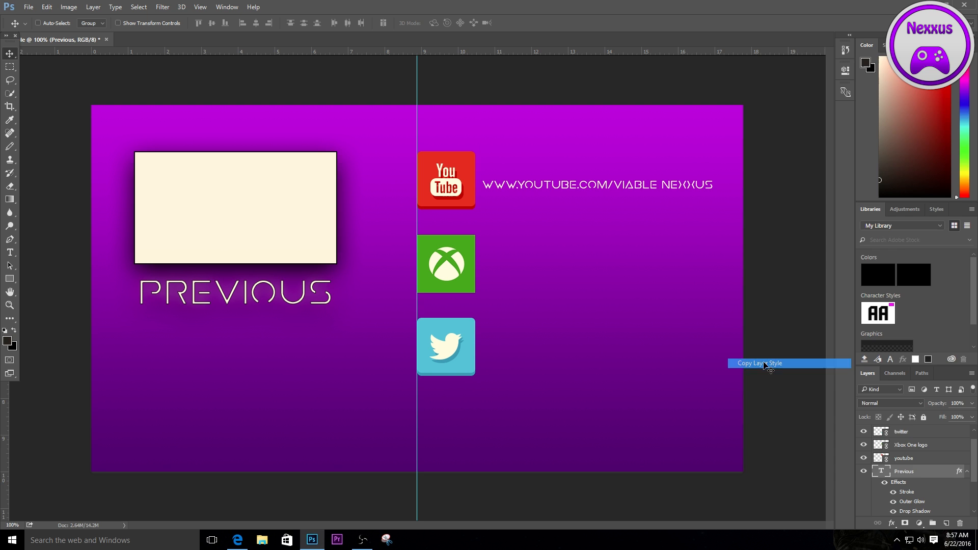
left_click(901, 432)
right_click(903, 434)
left_click(924, 443)
scroll(919, 461, "up", 1)
left_click(917, 432)
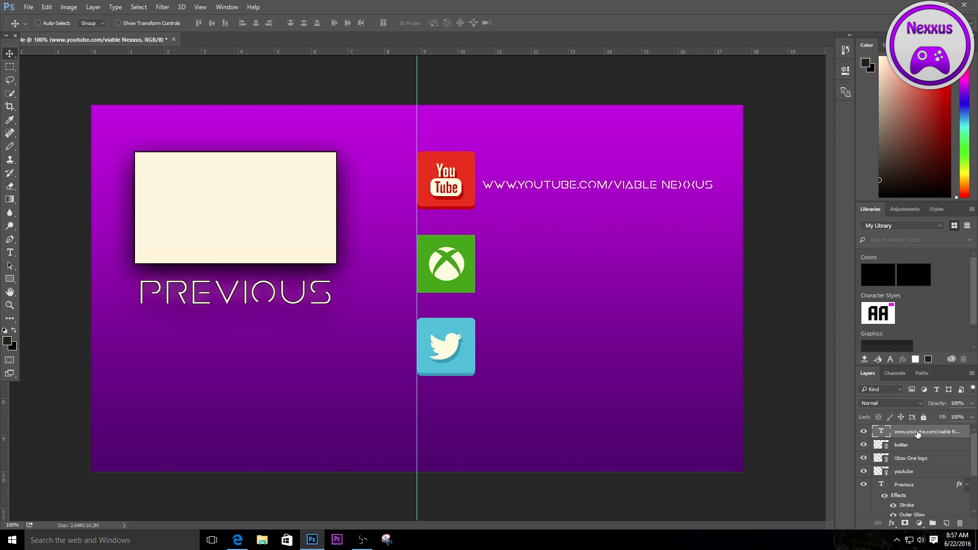
right_click(903, 428)
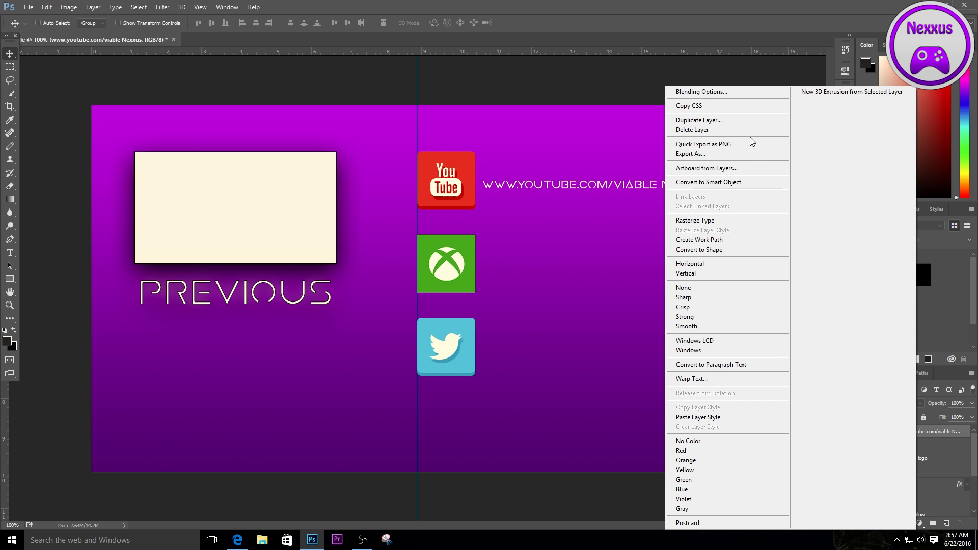
left_click(723, 417)
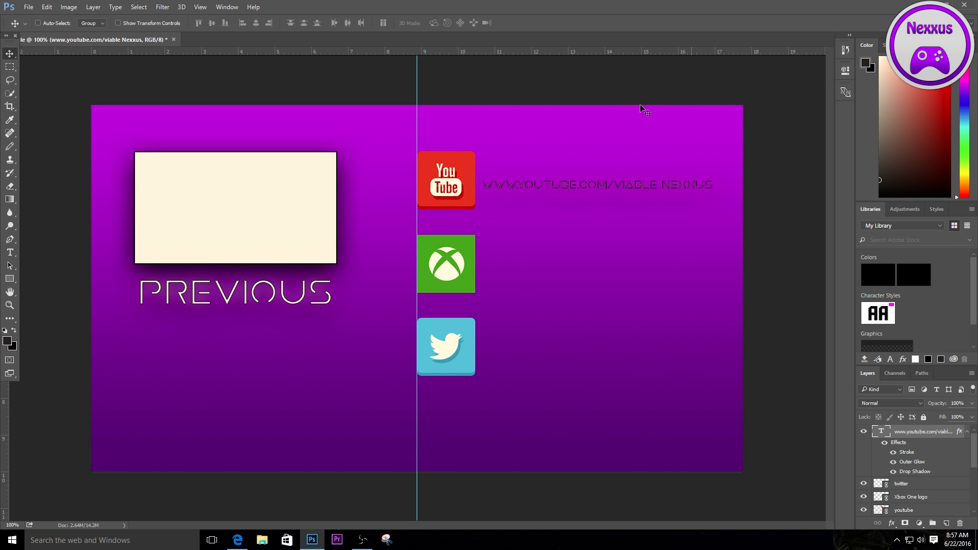
- Turn off the Stroke effect in the YouTube address text layer's blending options, keeping Outer Glow and Drop Shadow
right_click(914, 432)
left_click(684, 88)
right_click(913, 436)
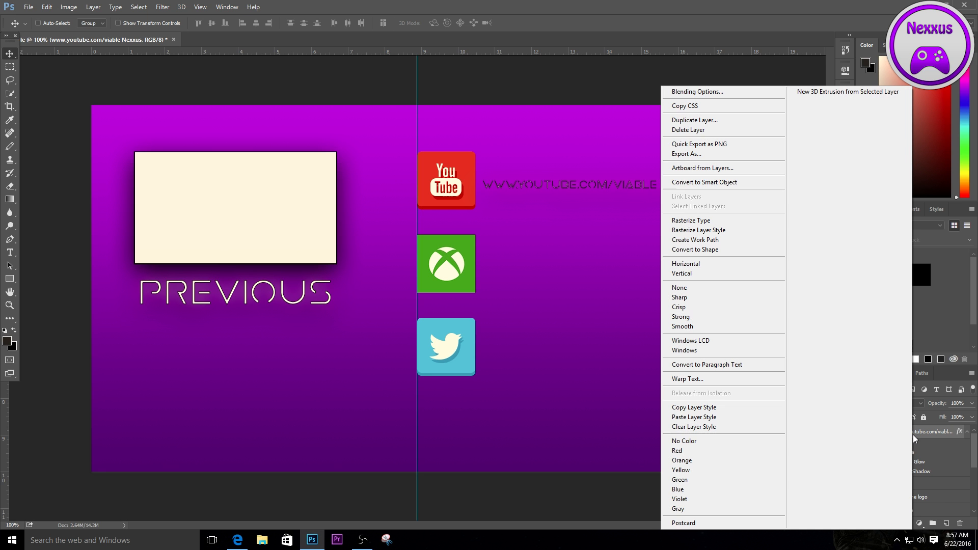
left_click(701, 92)
left_click(498, 348)
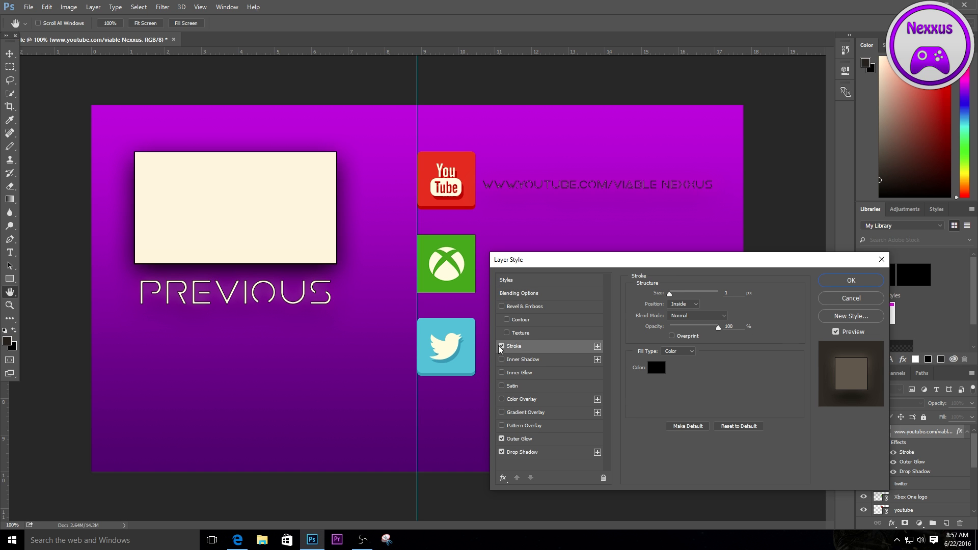
left_click(501, 347)
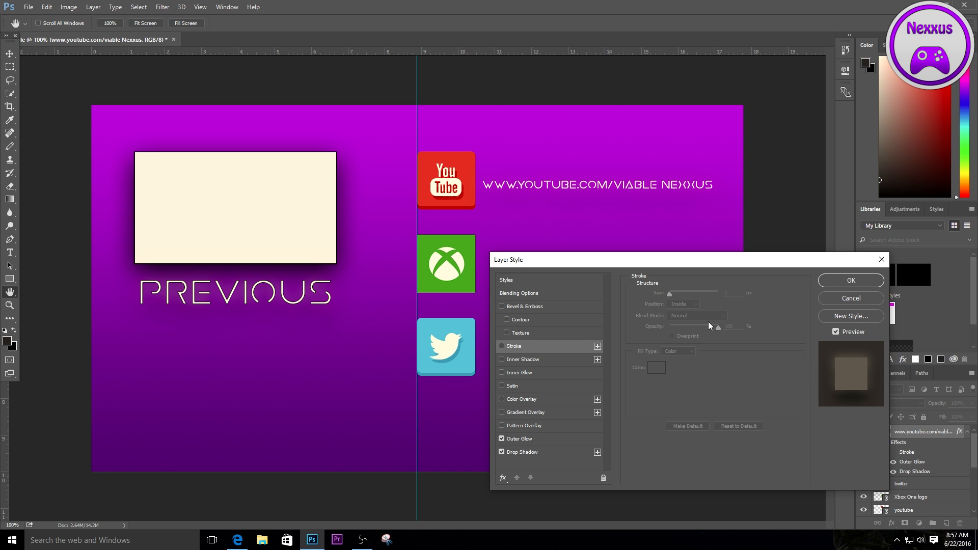
left_click(855, 282)
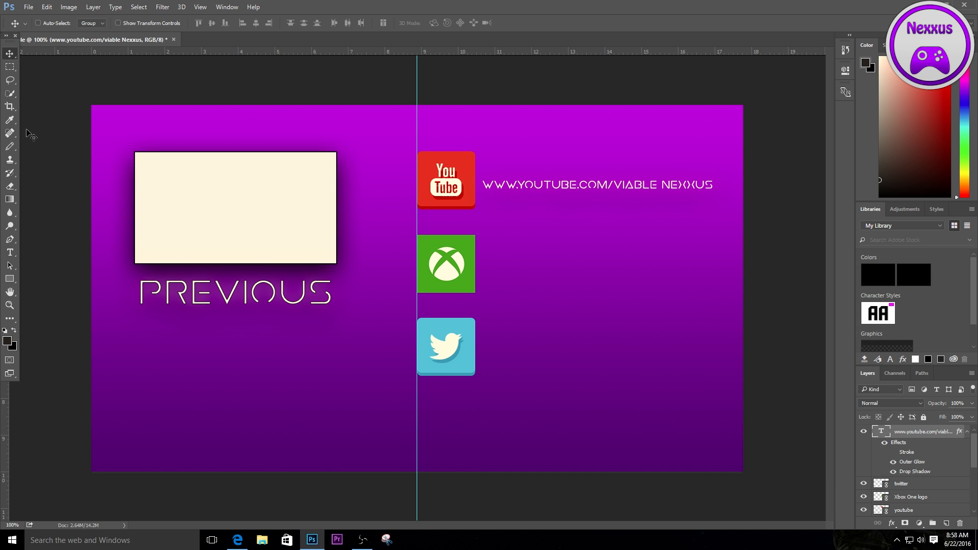
- Add a new text layer reading "Viable Nexxus" beside the Xbox icon
left_click(10, 253)
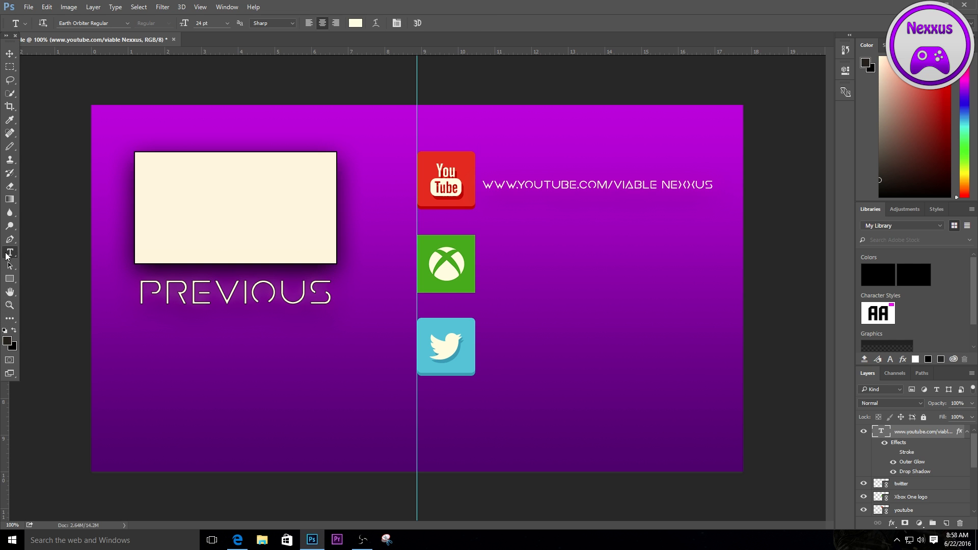
left_click(525, 269)
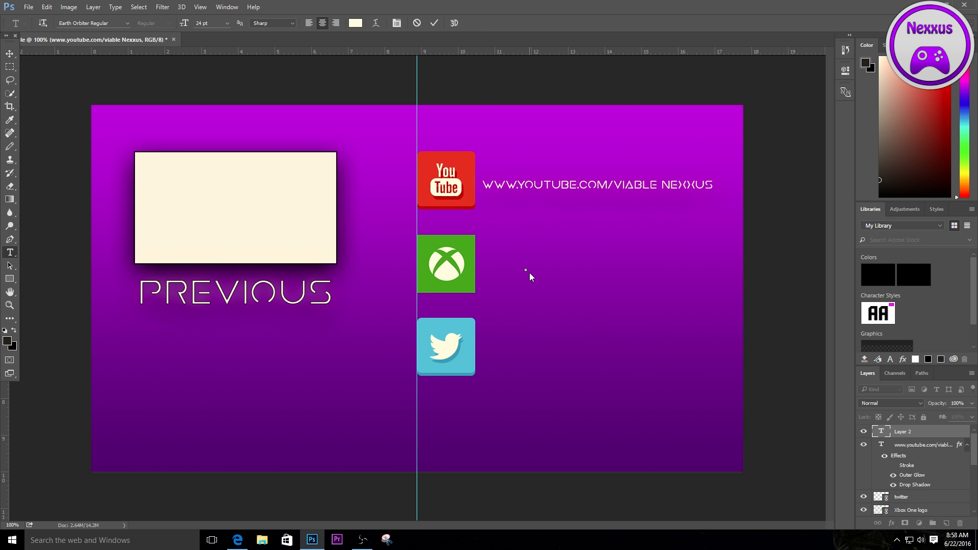
type("VIABLE NEXXUS")
- Set the "Viable Nexxus" text to 50 pt and place it just to the right of the Xbox icon
left_click_drag(573, 269, 477, 267)
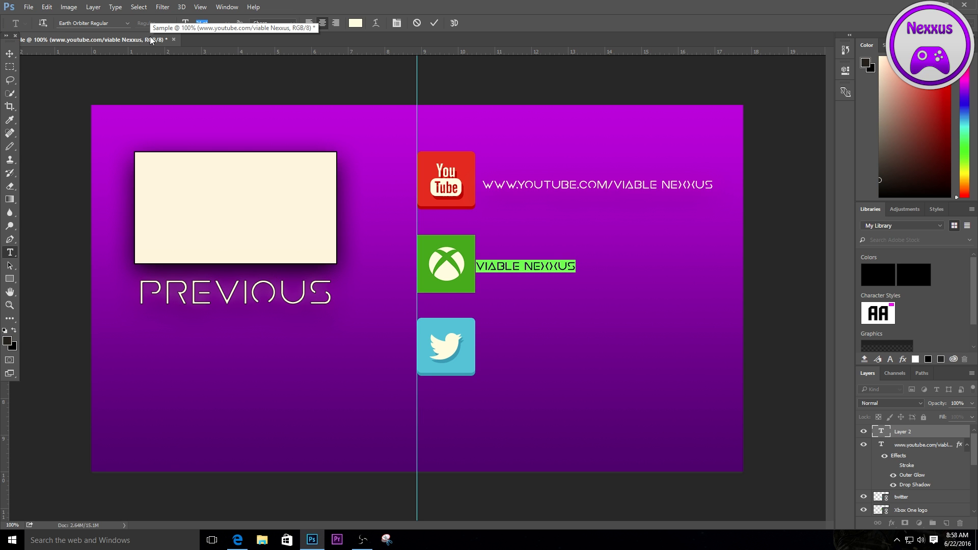
type("80")
key("Return")
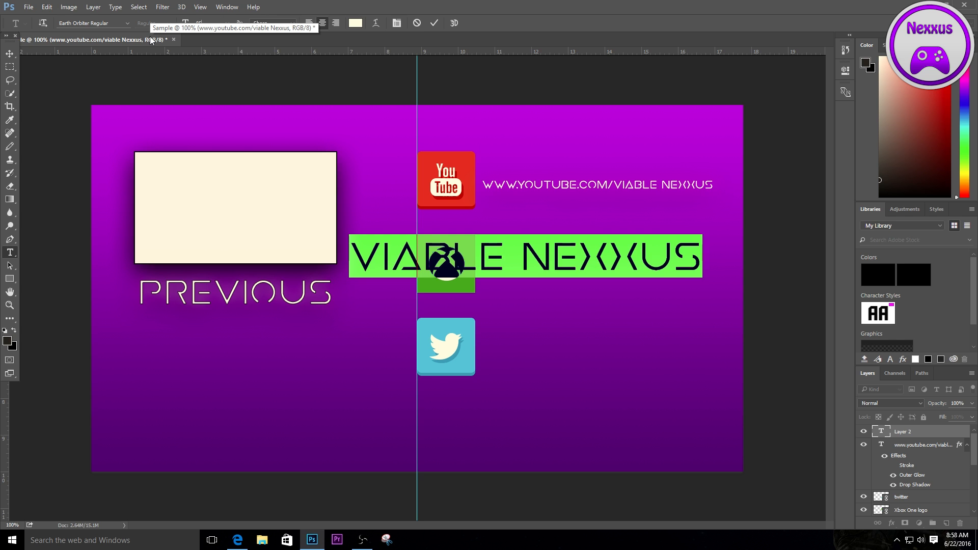
key("BackSpace")
key("BackSpace")
type("65")
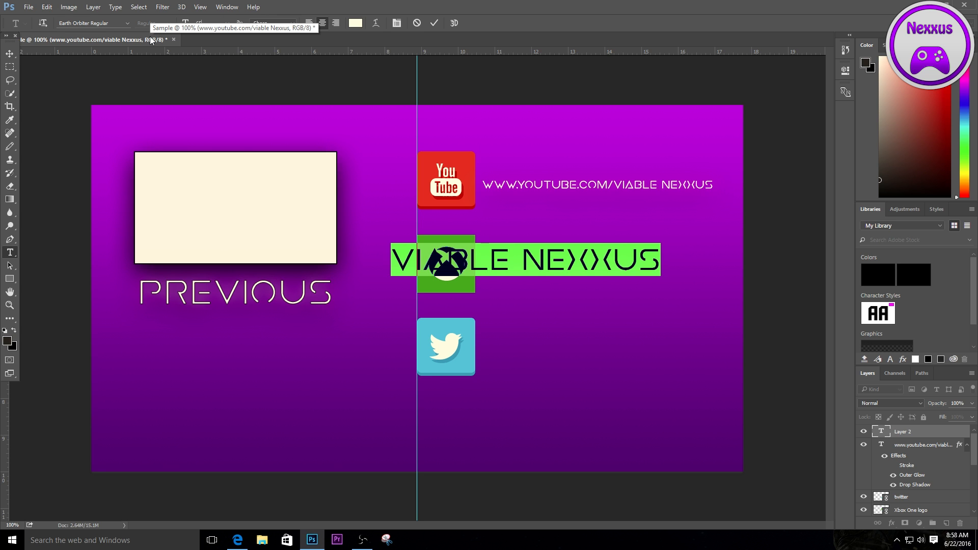
key("BackSpace")
key("BackSpace")
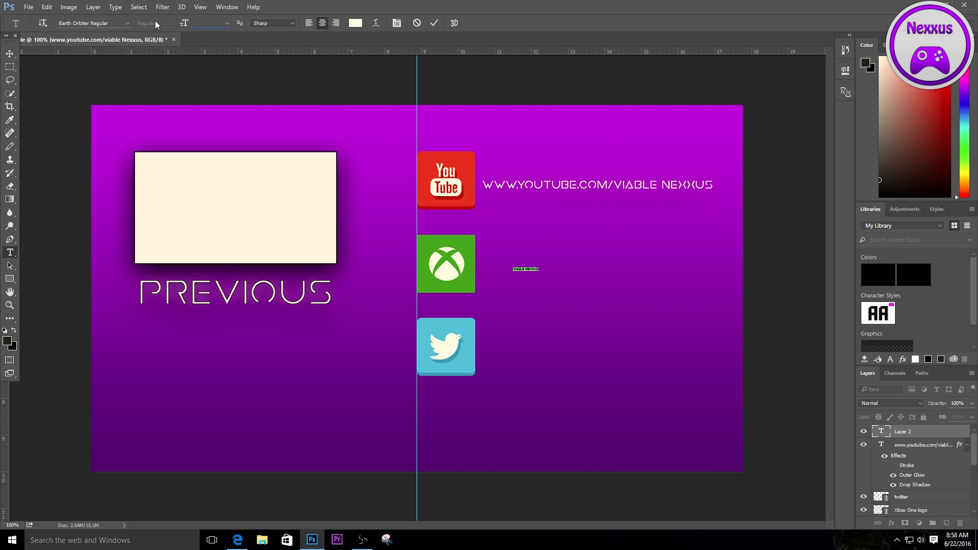
type("50")
left_click(10, 53)
left_click_drag(556, 255, 627, 270)
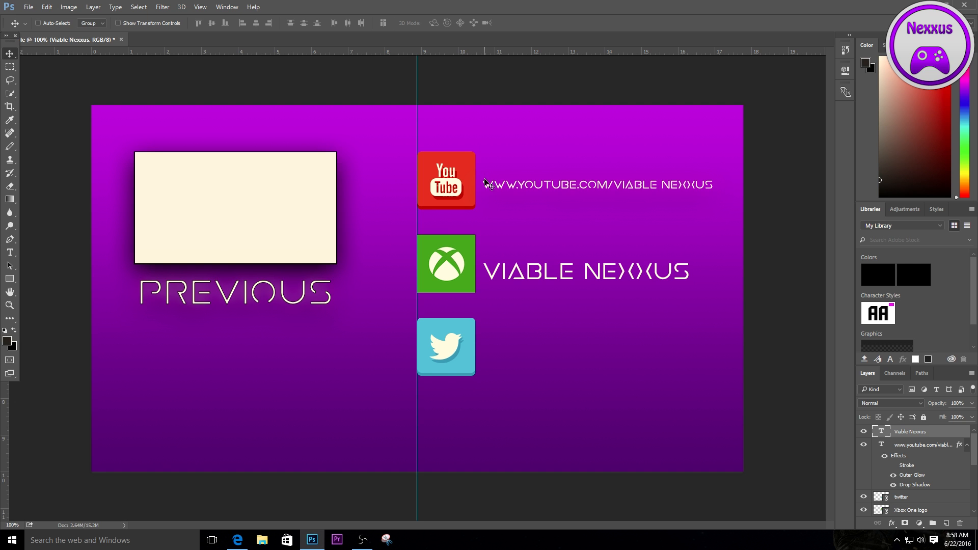
- Paste the copied layer style onto the "Viable Nexxus" text layer
right_click(927, 433)
left_click(746, 92)
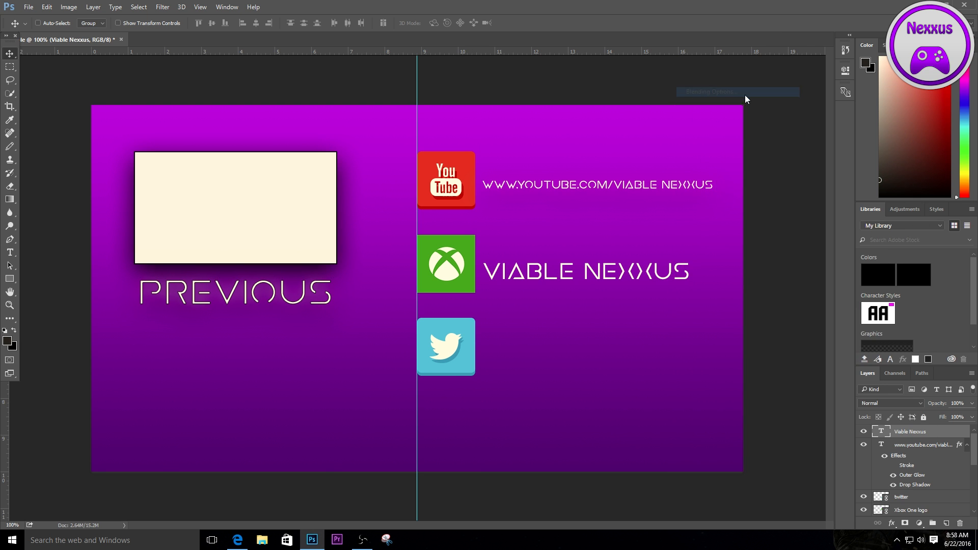
key("Return")
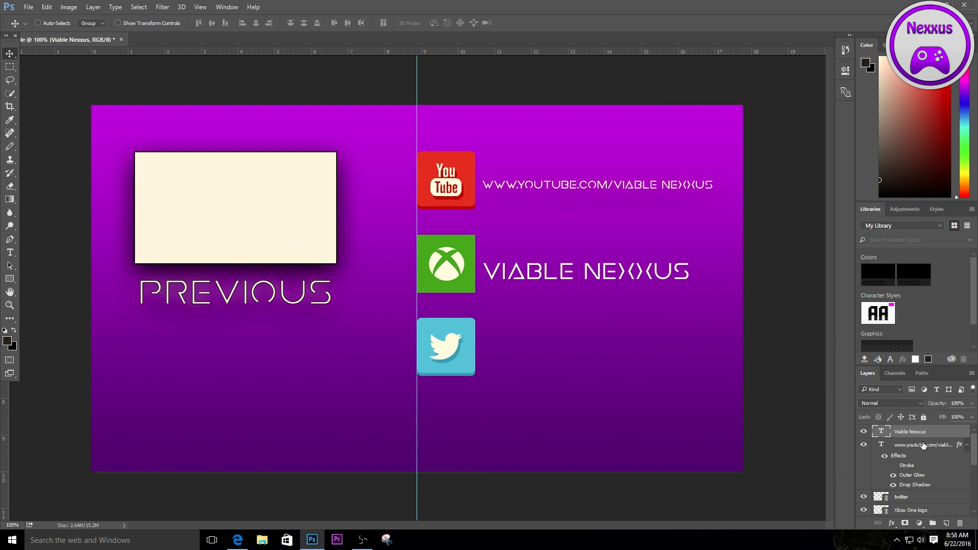
right_click(921, 437)
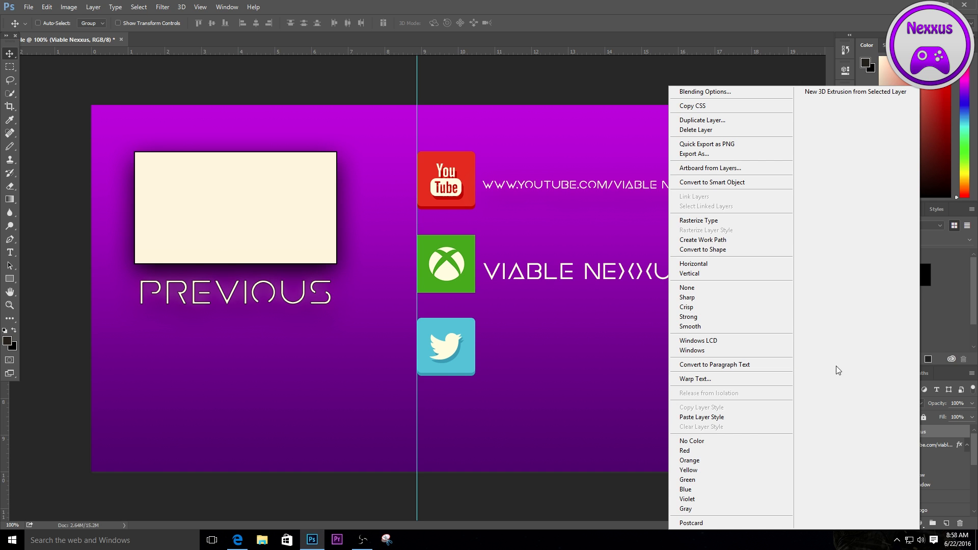
left_click(701, 417)
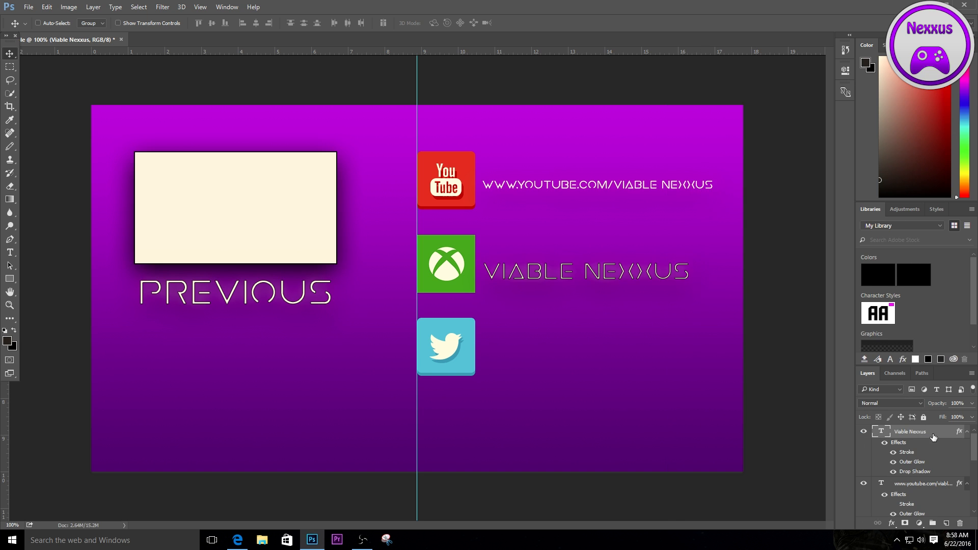
left_click(9, 252)
left_click(523, 355)
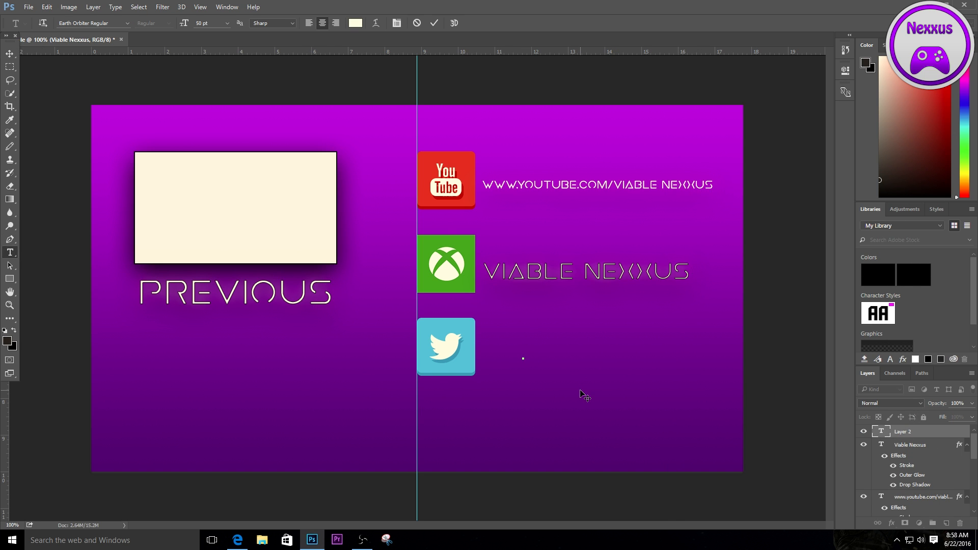
type("@VIABLENEXXUS")
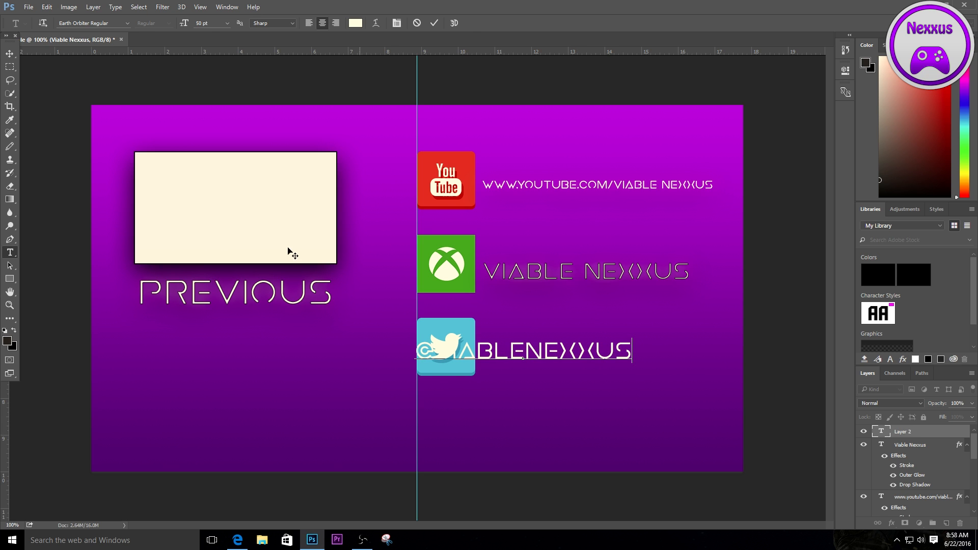
left_click(10, 53)
left_click_drag(568, 365, 636, 369)
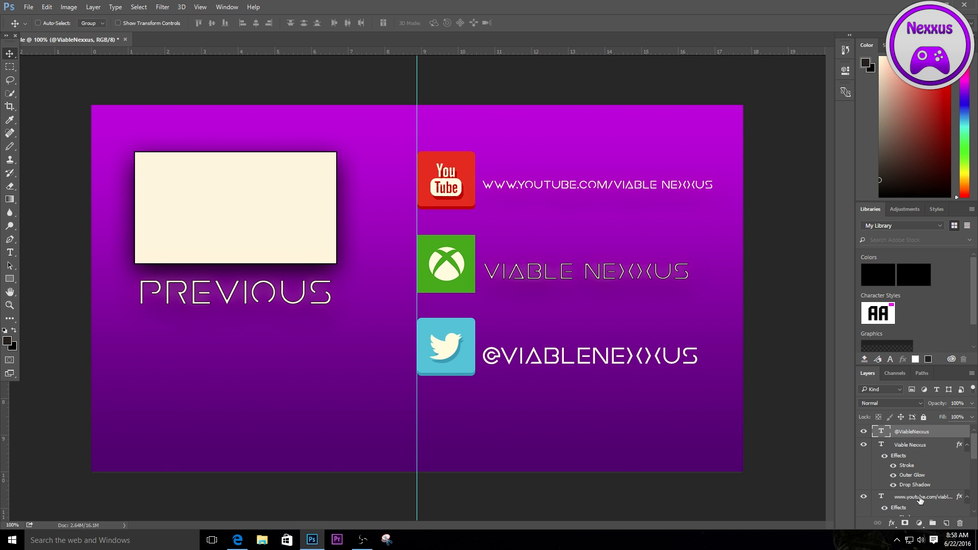
- Select the YouTube address text layer
left_click(921, 498)
scroll(912, 460, "up", 1)
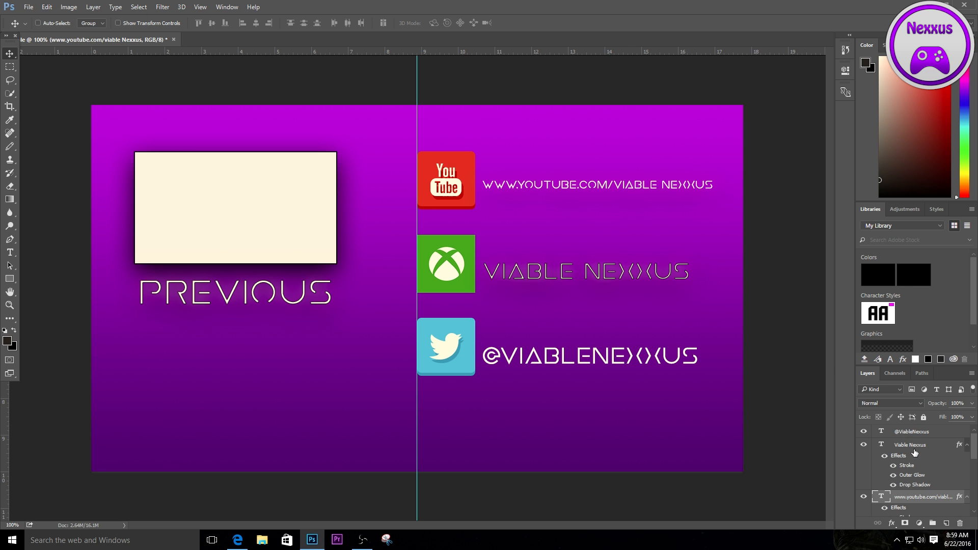